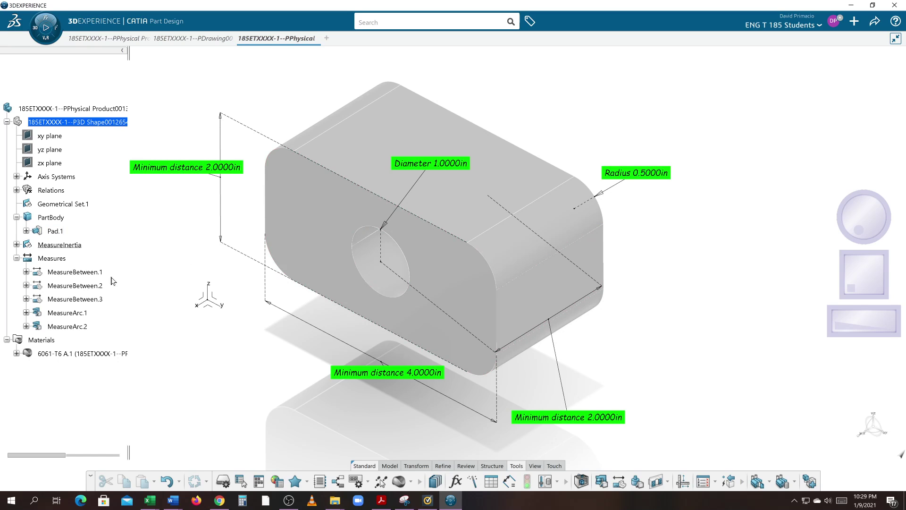
# - Hide the Measures annotations and the Absolute Axis System triad with Hide/Show
pyautogui.rightClick(57, 259)
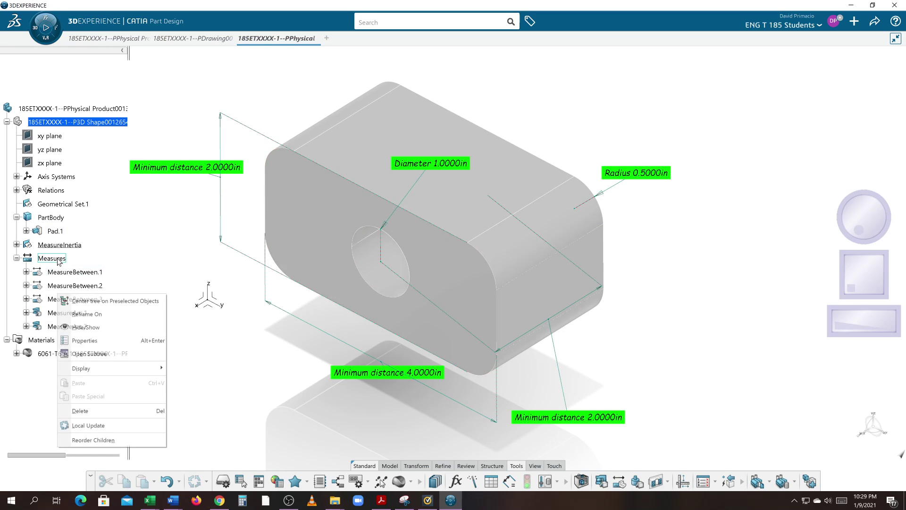
pyautogui.click(70, 327)
pyautogui.scroll(3, 206, 363)
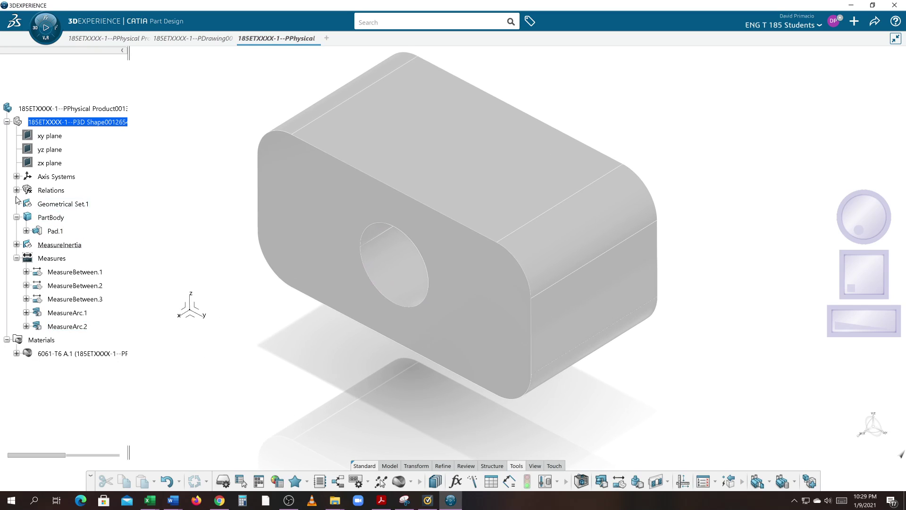
pyautogui.click(16, 176)
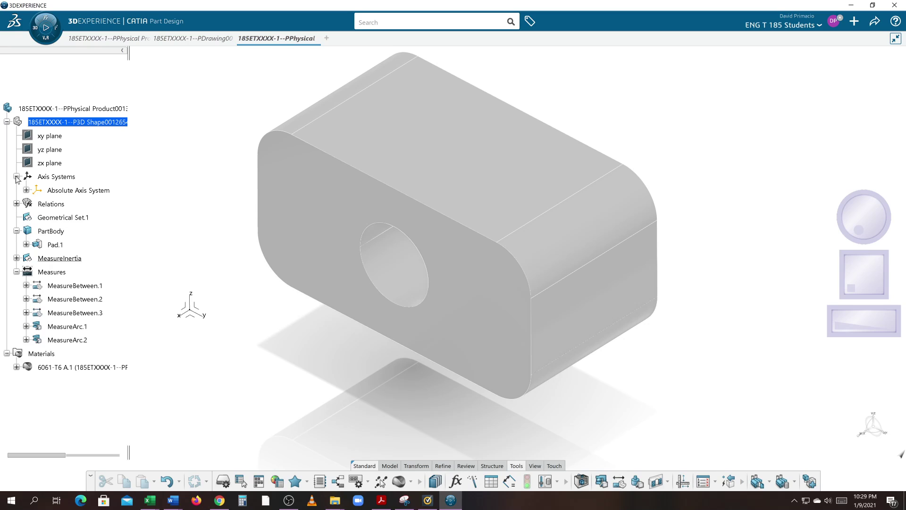
pyautogui.rightClick(61, 191)
pyautogui.click(82, 261)
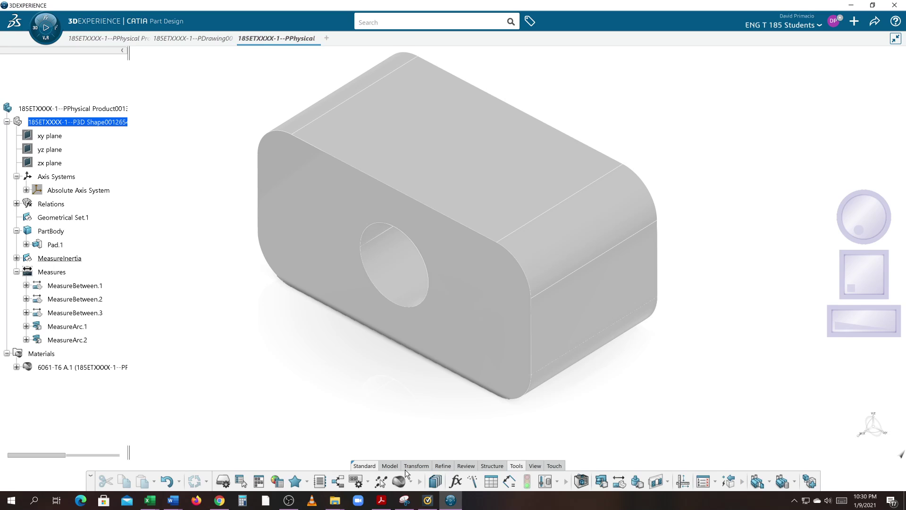
# - Turn the plate with hole to the isometric view and fit it in the window
pyautogui.click(535, 465)
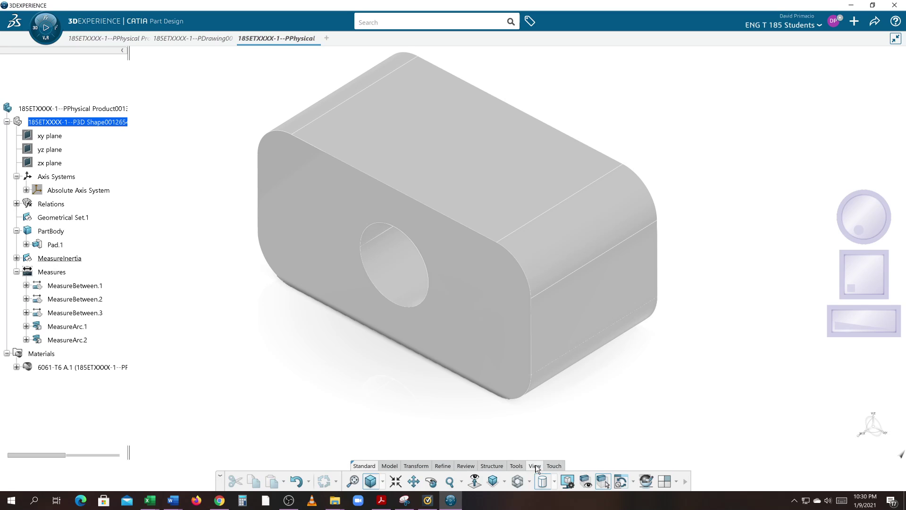
pyautogui.click(494, 481)
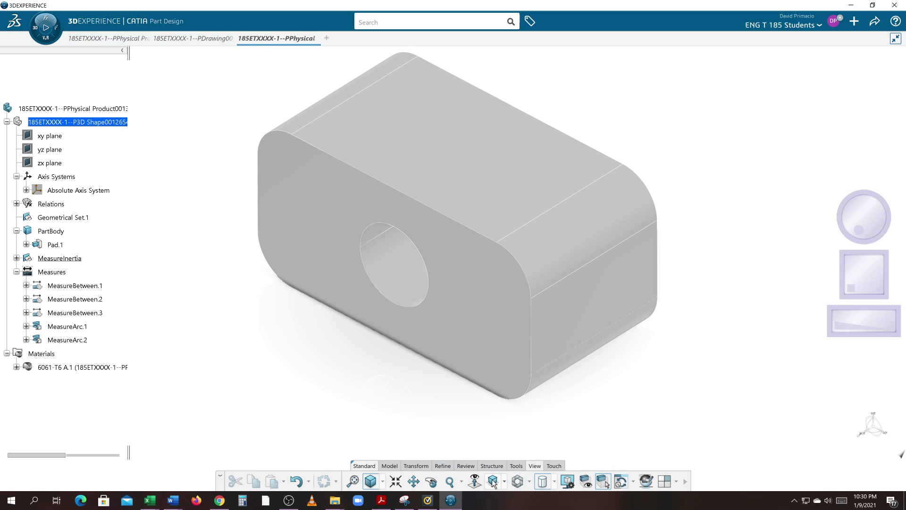
pyautogui.click(353, 481)
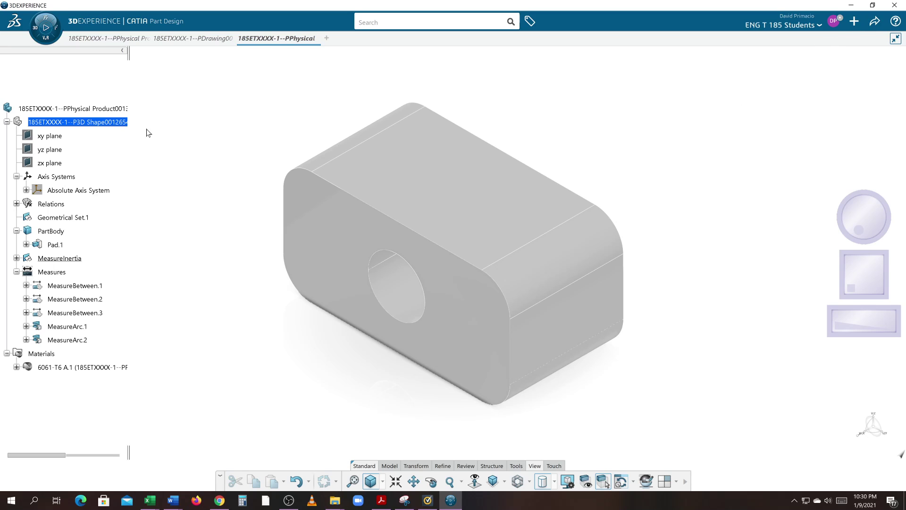
pyautogui.rightClick(95, 111)
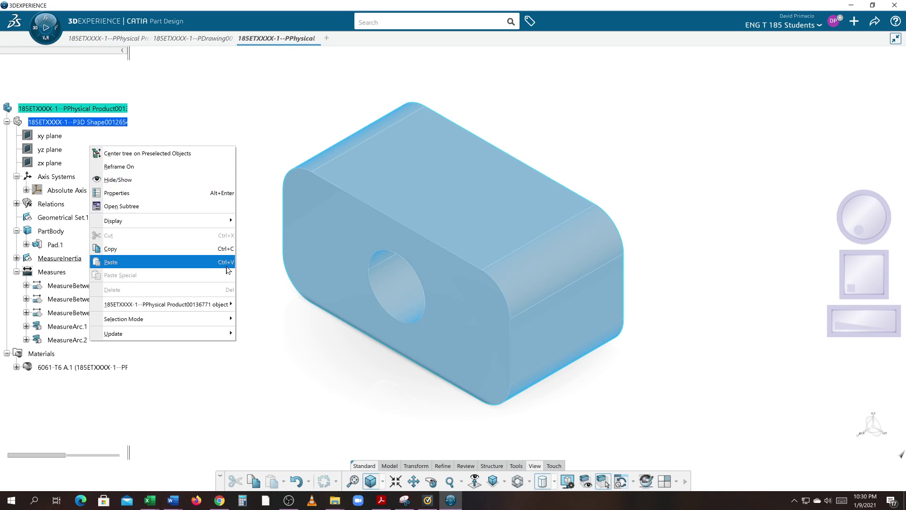
pyautogui.click(276, 313)
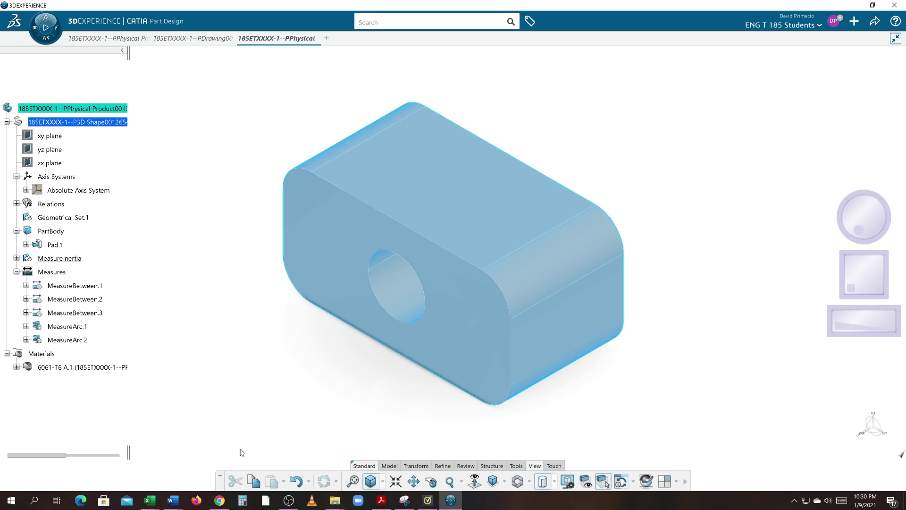
# - In the browser, open the plate-with-hole assignment and copy drawing number 185TXXXX-1--D
pyautogui.click(219, 500)
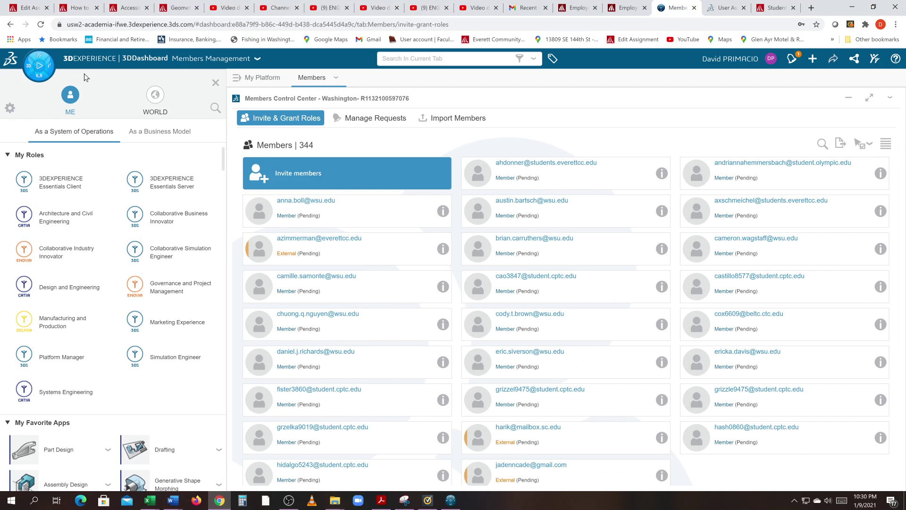
pyautogui.click(30, 7)
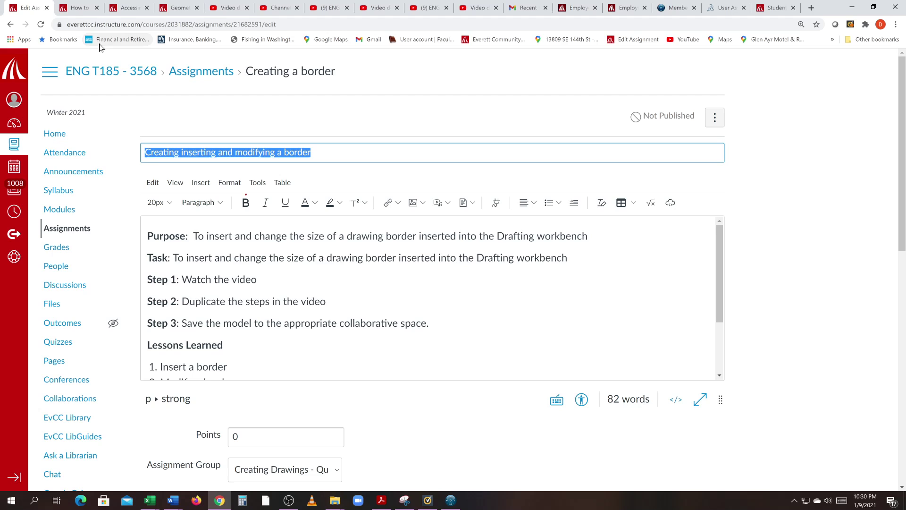
pyautogui.click(78, 8)
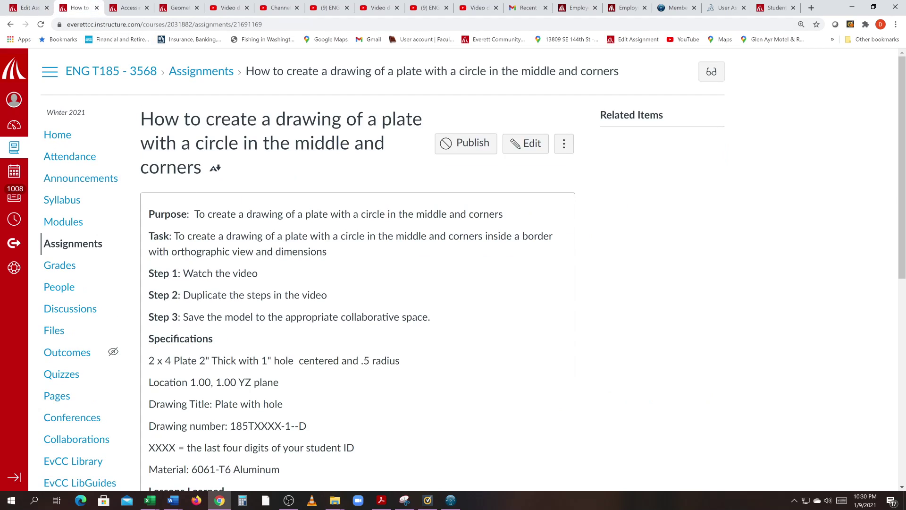
pyautogui.scroll(-2, 205, 238)
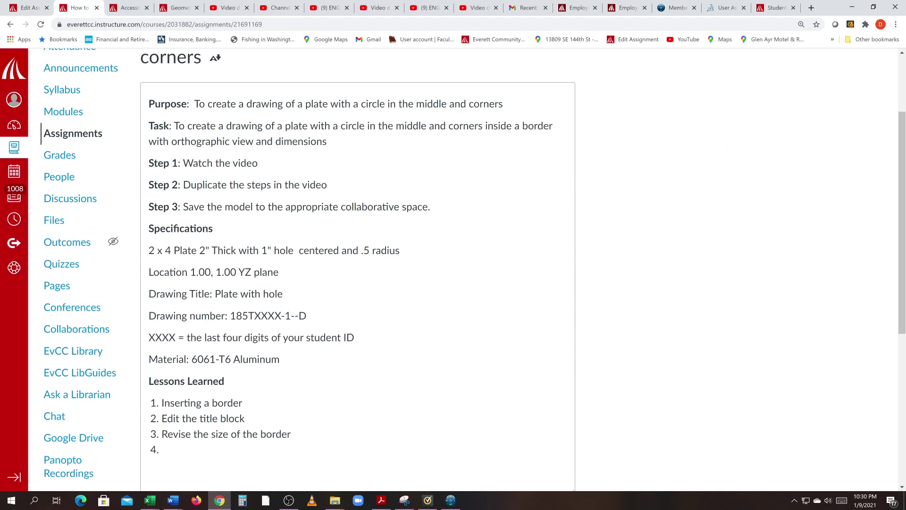
pyautogui.moveTo(307, 315); pyautogui.dragTo(230, 316)
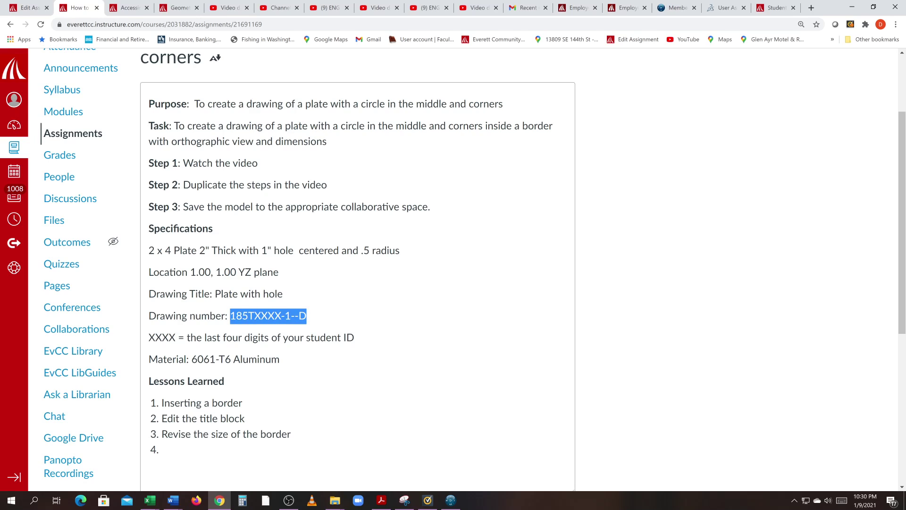
pyautogui.rightClick(235, 315)
pyautogui.click(251, 320)
# - Set the root product's Title to 185TXXXX-1--D in its Properties Reference tab
pyautogui.click(450, 500)
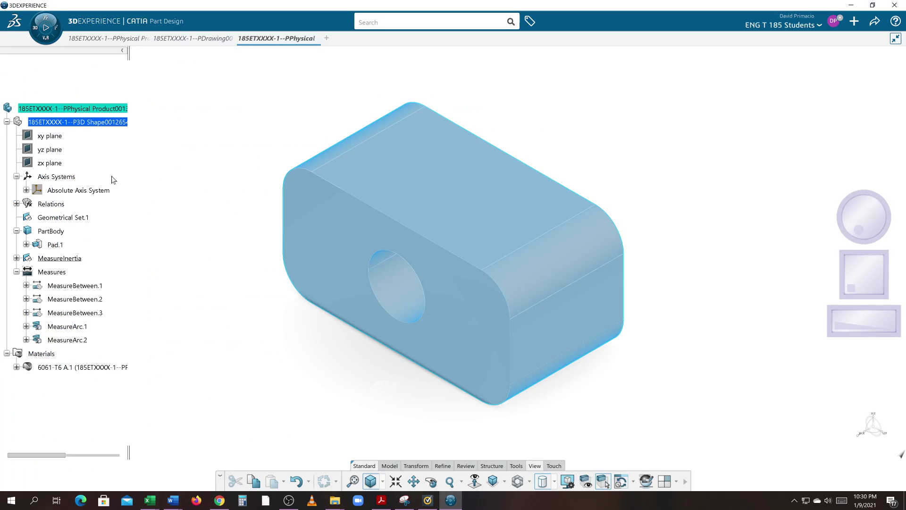
pyautogui.rightClick(71, 112)
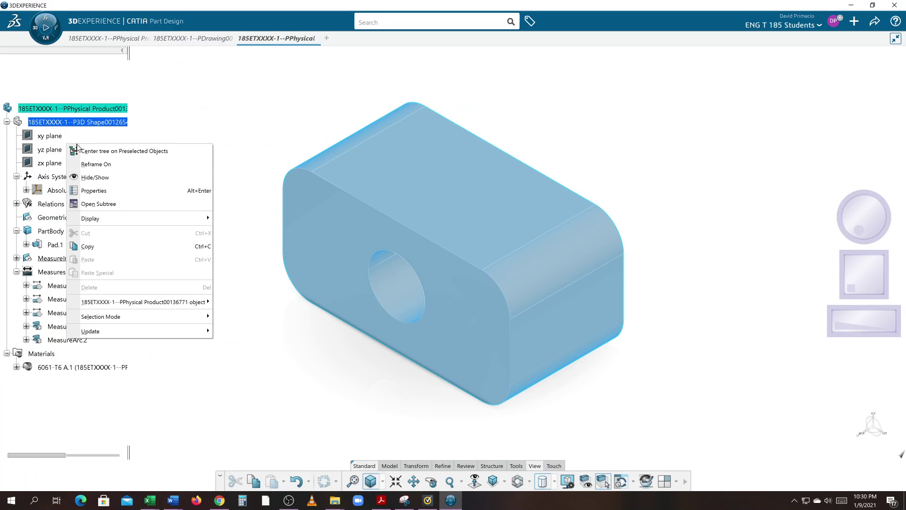
pyautogui.click(87, 189)
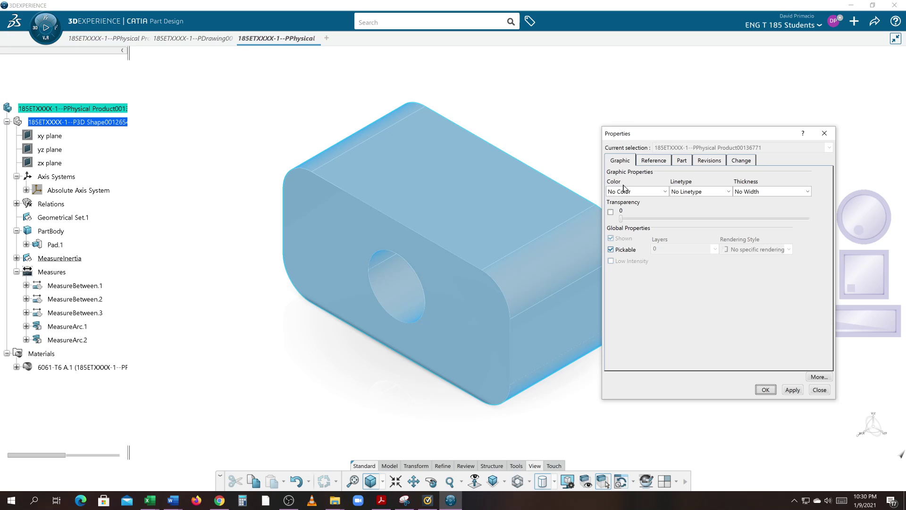
pyautogui.click(652, 162)
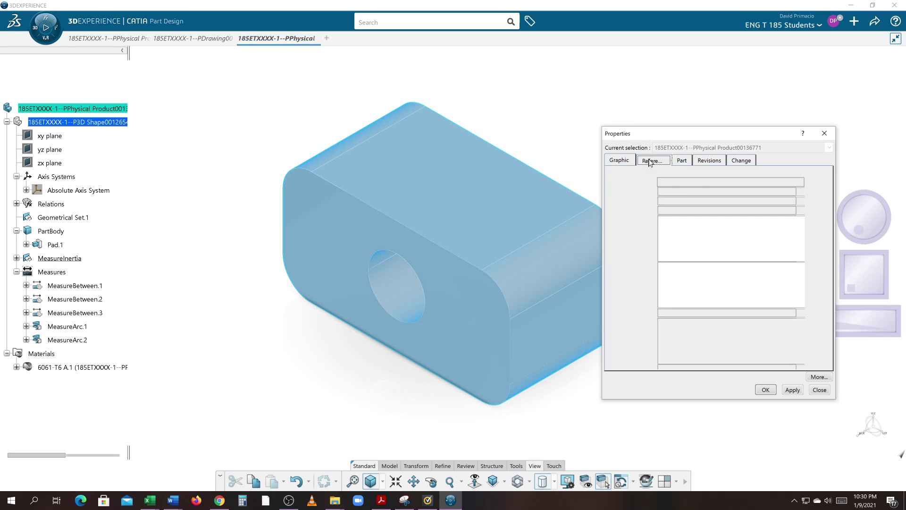
pyautogui.hotkey('ctrl', 'a')
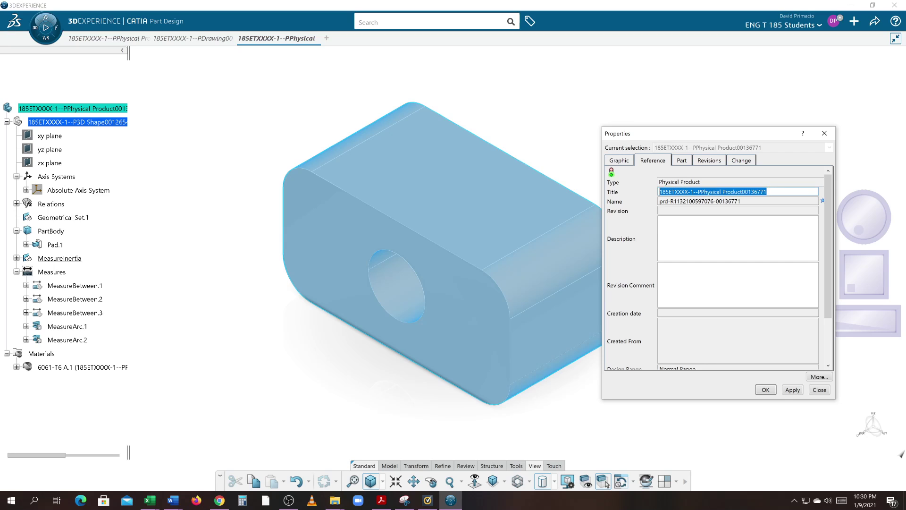
pyautogui.write('185TXXXX-1--D')
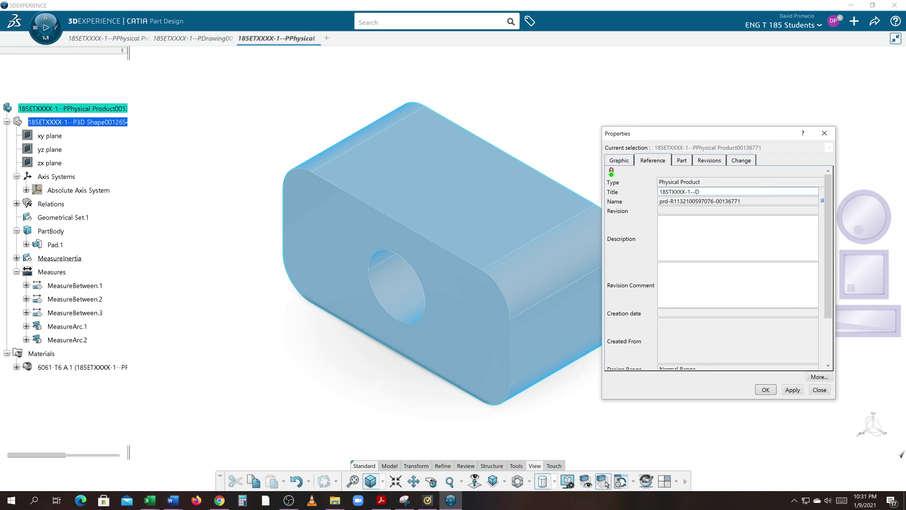
pyautogui.click(765, 389)
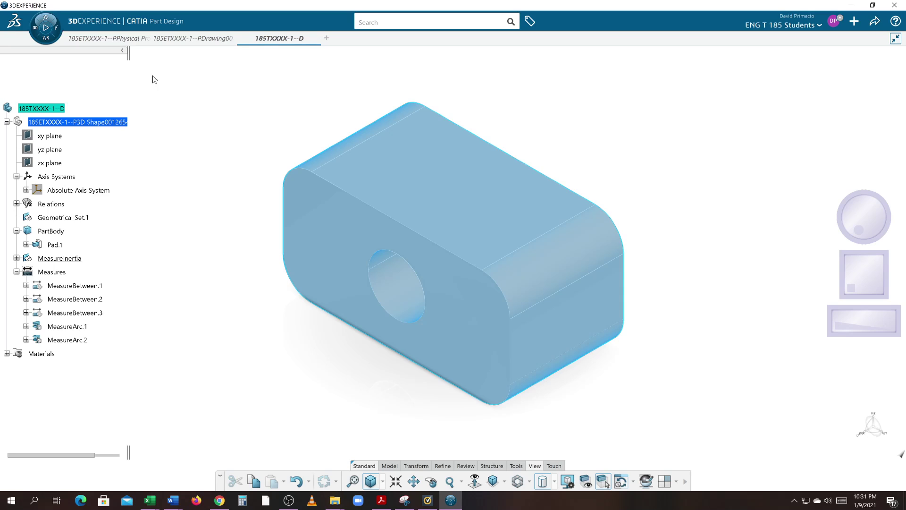
# - Change the root product's Title from 185TXXXX-1--D to 185TXXXX-1--P
pyautogui.click(183, 99)
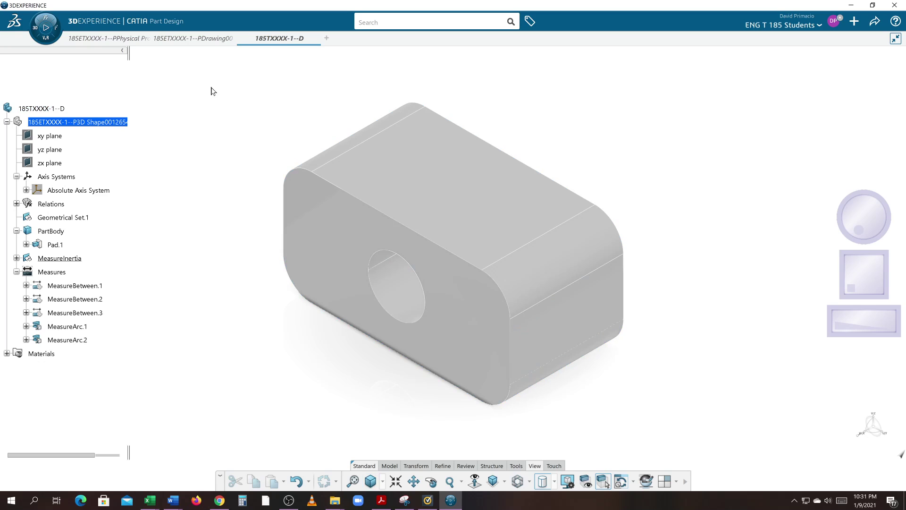
pyautogui.moveTo(232, 89)
pyautogui.mouseDown(button='middle')
pyautogui.moveTo(219, 99)
pyautogui.moveTo(255, 61)
pyautogui.moveTo(245, 79)
pyautogui.mouseUp(button='middle')
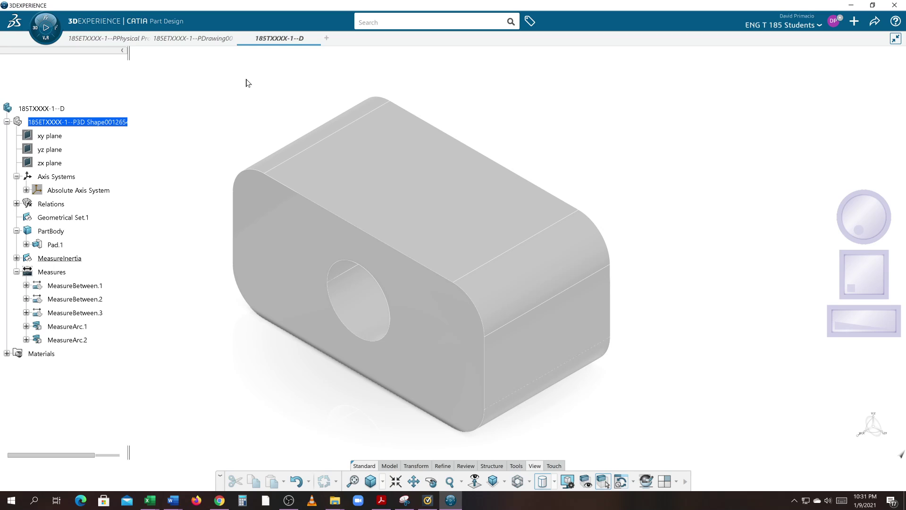
pyautogui.rightClick(49, 111)
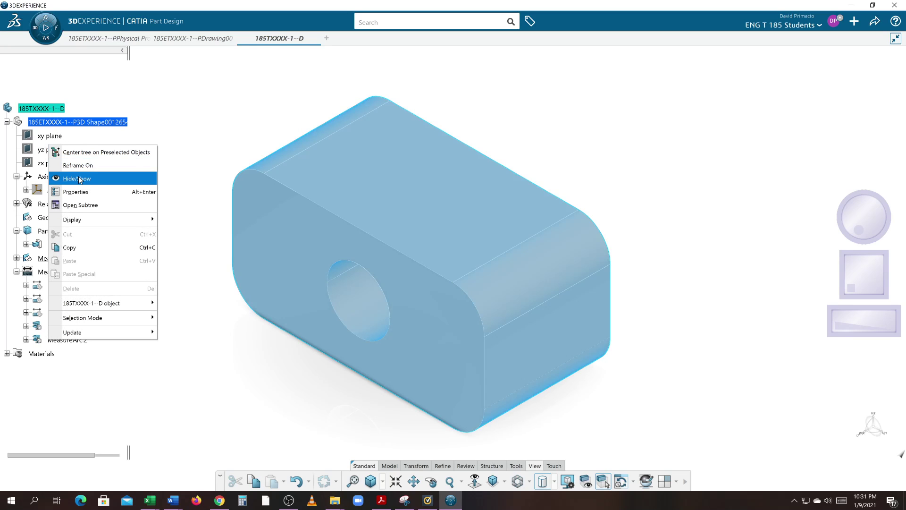
pyautogui.click(99, 191)
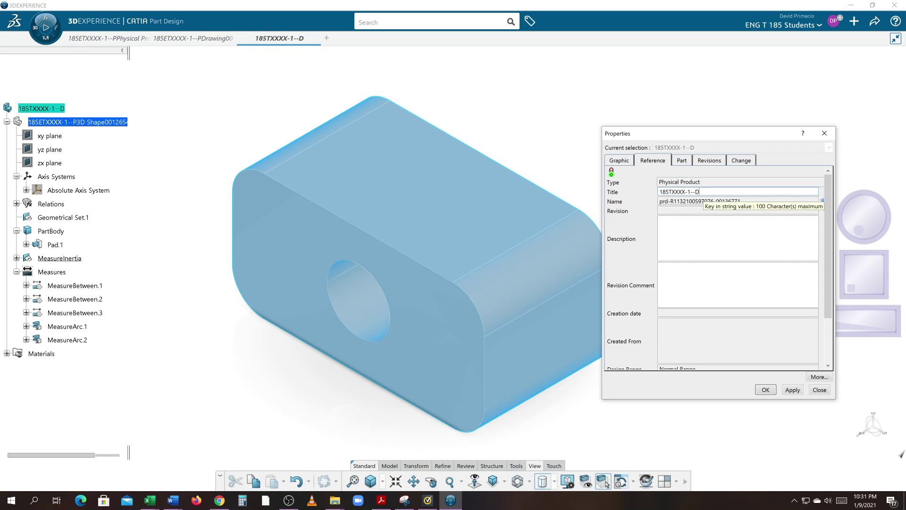
pyautogui.press('BackSpace')
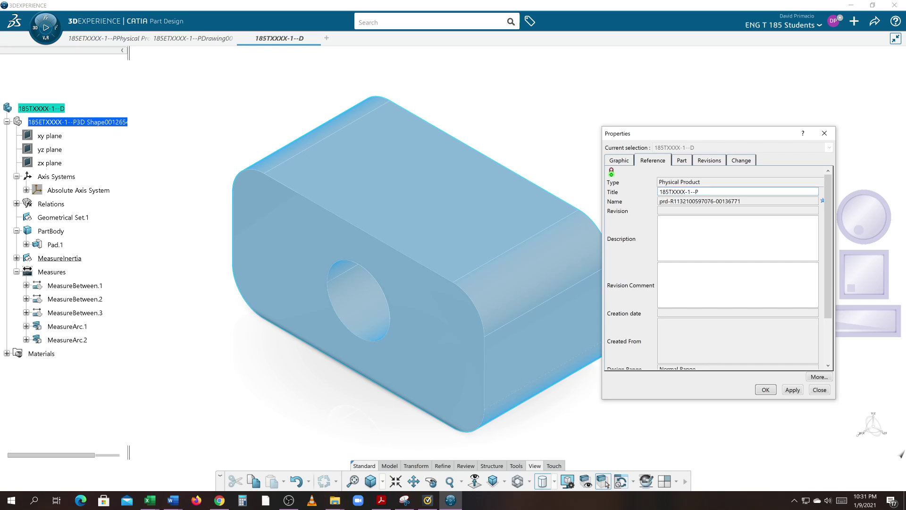
pyautogui.press('Return')
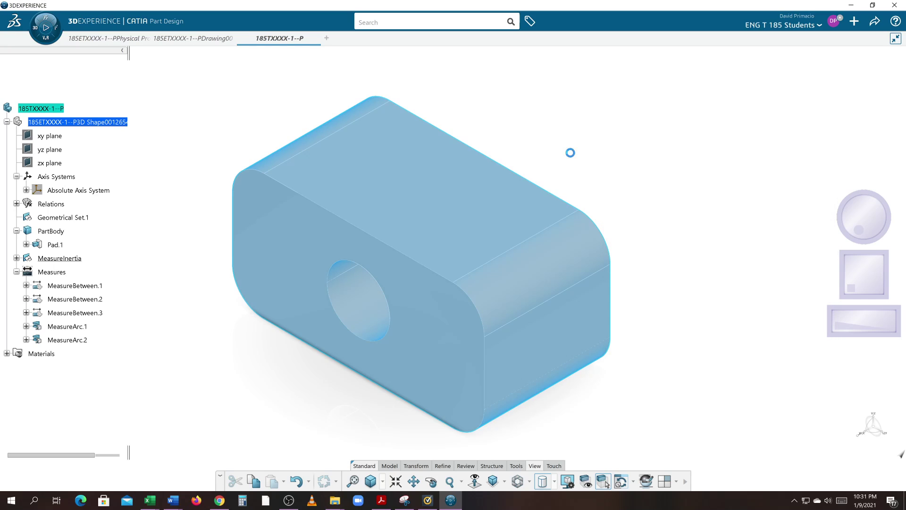
pyautogui.click(191, 97)
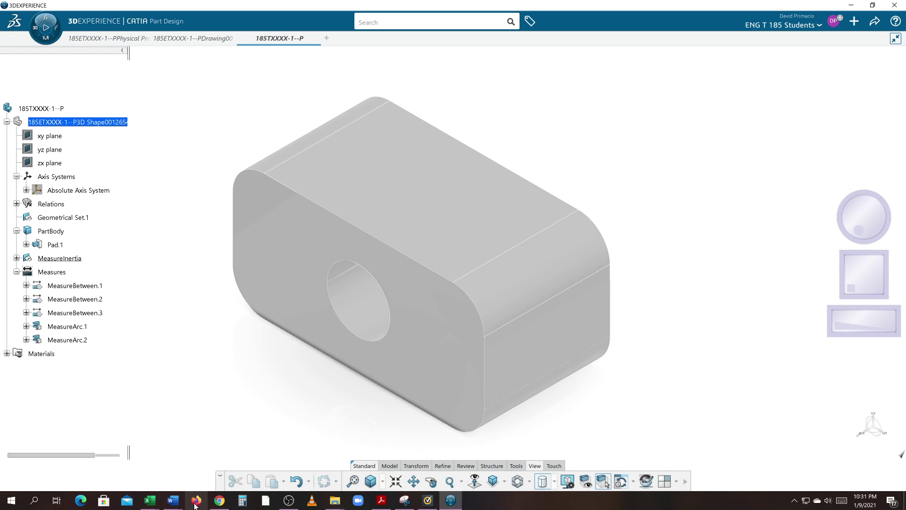
# - Edit the assignment and insert a copy of the Drawing number line above it
pyautogui.click(219, 500)
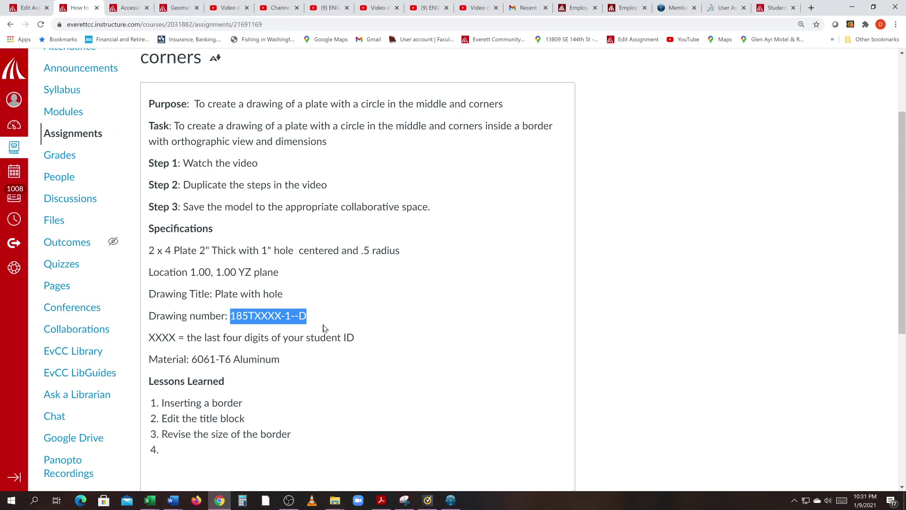
pyautogui.click(390, 288)
pyautogui.scroll(3, 385, 208)
pyautogui.click(509, 150)
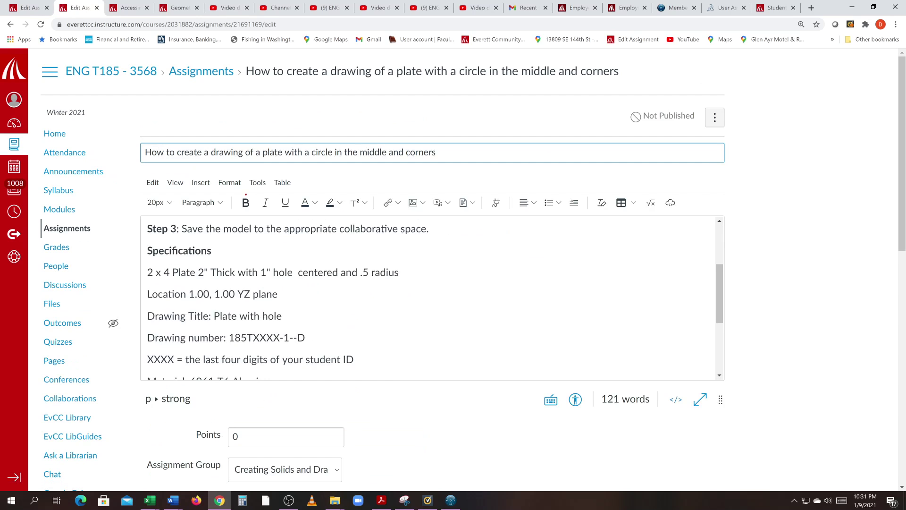
pyautogui.moveTo(305, 337); pyautogui.dragTo(147, 337)
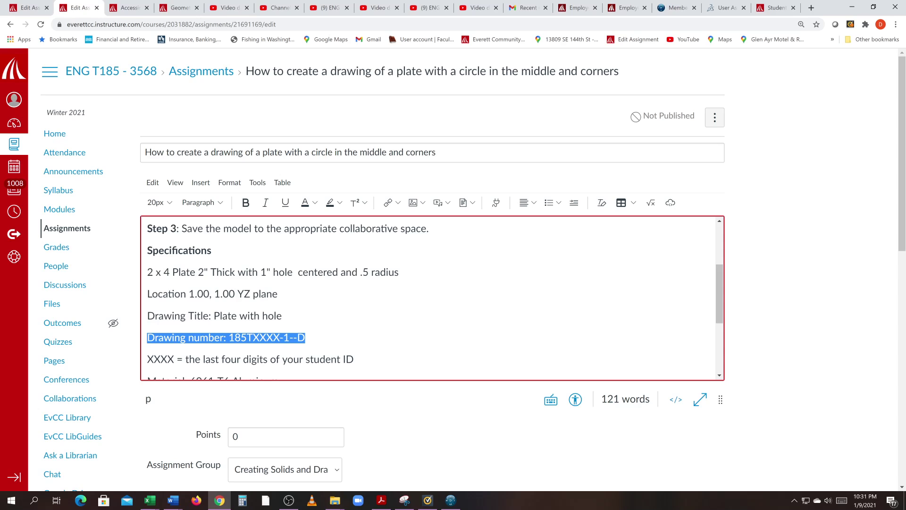
pyautogui.press('Left')
pyautogui.press('Left')
pyautogui.press('Return')
pyautogui.hotkey('ctrl', 'v')
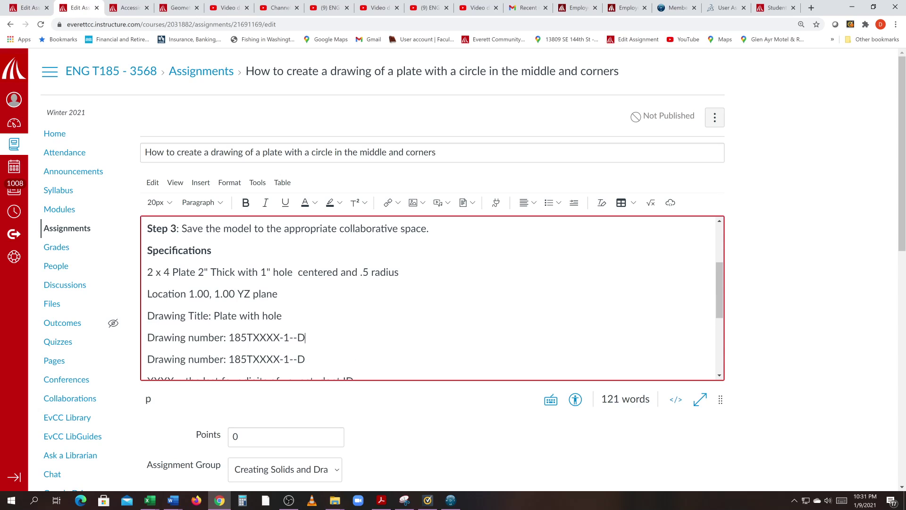
# - Change the copied line to read 'Part number: 185TXXXX-1--P'
pyautogui.press('Home')
pyautogui.hotkey('ctrl', 'shift', 'Right')
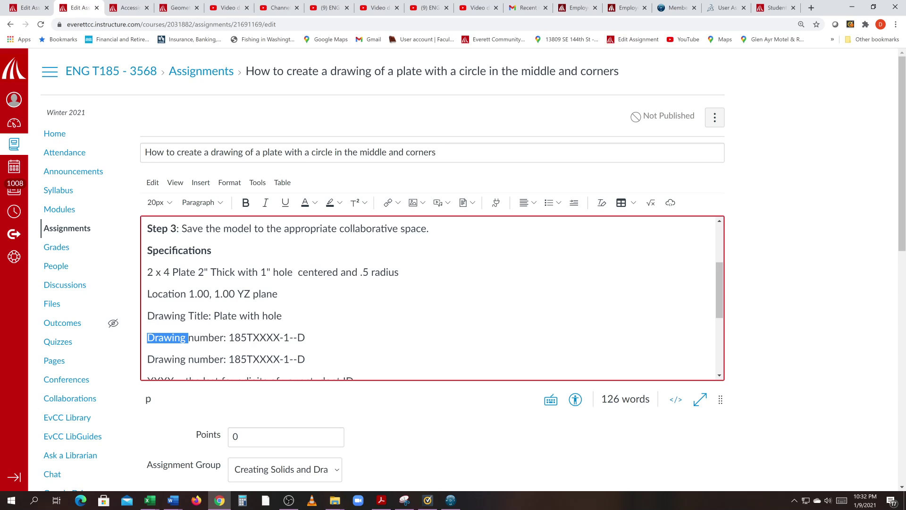
pyautogui.write('par')
pyautogui.press('capslock')
pyautogui.press('BackSpace')
pyautogui.press('BackSpace')
pyautogui.press('BackSpace')
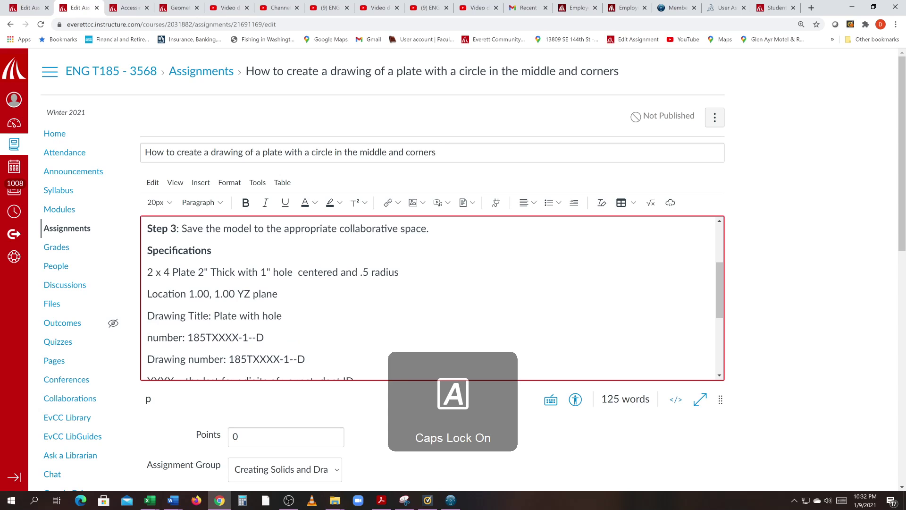
pyautogui.write('PART')
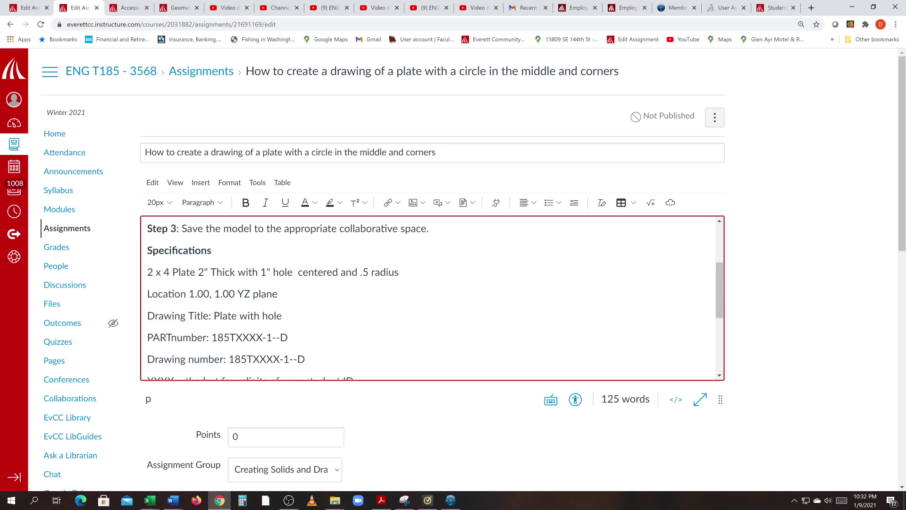
pyautogui.press('BackSpace')
pyautogui.press('BackSpace')
pyautogui.press('BackSpace')
pyautogui.press('capslock')
pyautogui.write('art ')
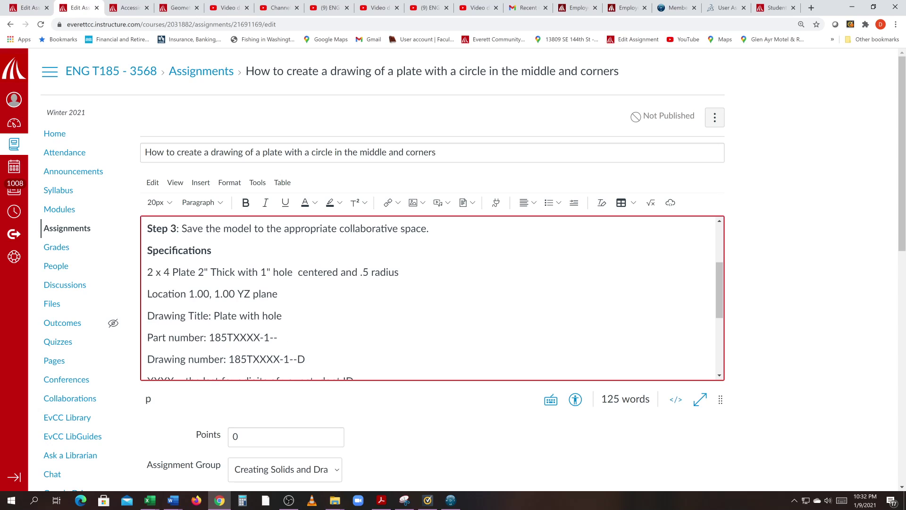
pyautogui.write('p')
pyautogui.press('BackSpace')
pyautogui.write('P')
# - Save the edited assignment
pyautogui.scroll(-2, 431, 297)
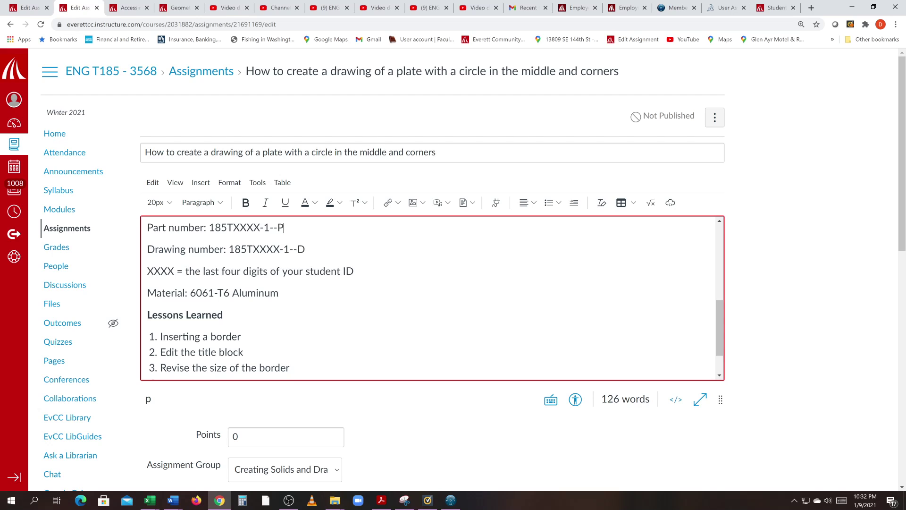
pyautogui.scroll(-15, 609, 392)
pyautogui.click(691, 446)
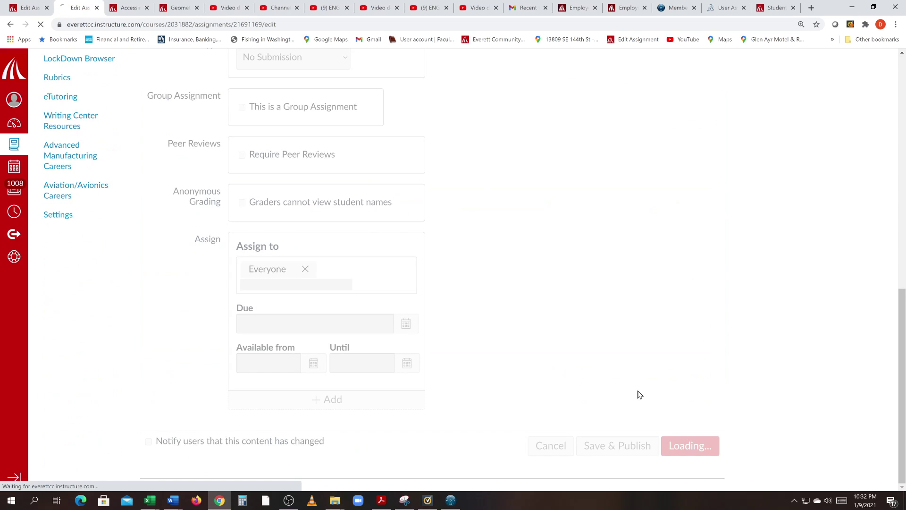
# - Copy the drawing number 185TXXXX-1--D from the saved assignment
pyautogui.scroll(-3, 632, 382)
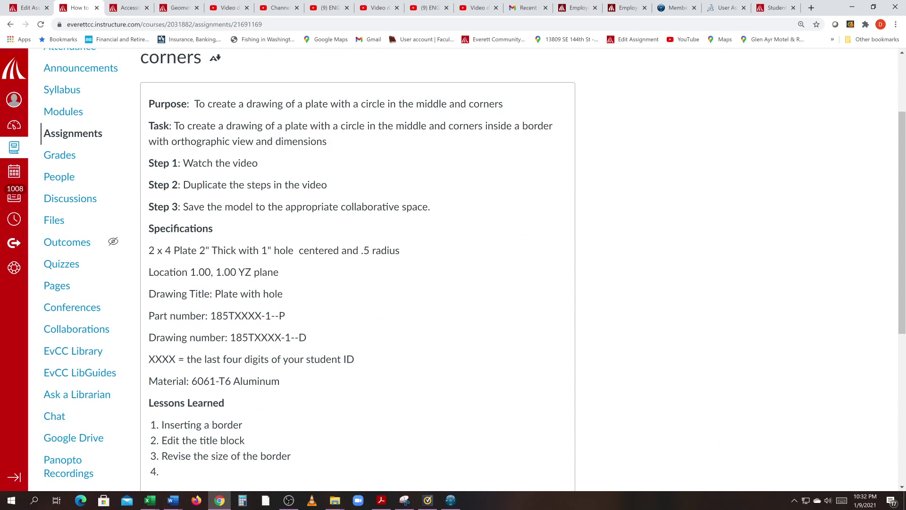
pyautogui.moveTo(309, 339); pyautogui.dragTo(235, 336)
pyautogui.rightClick(249, 329)
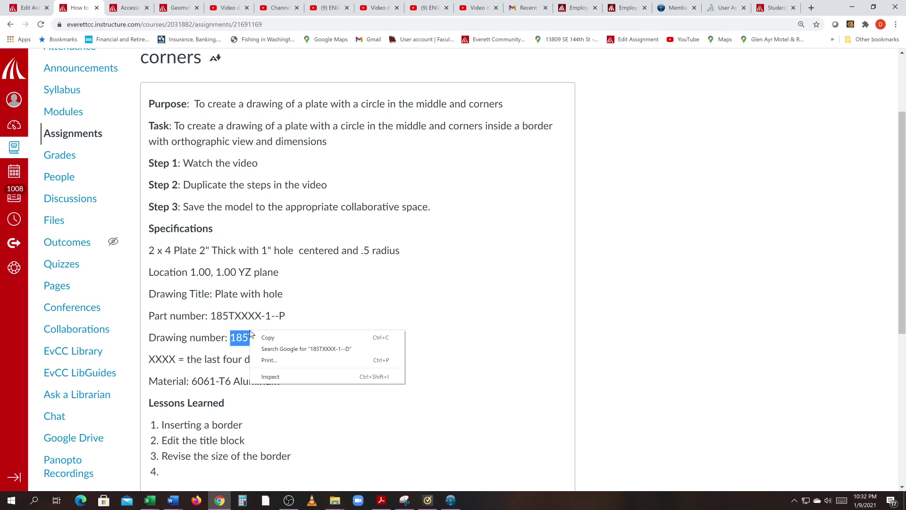
pyautogui.click(285, 333)
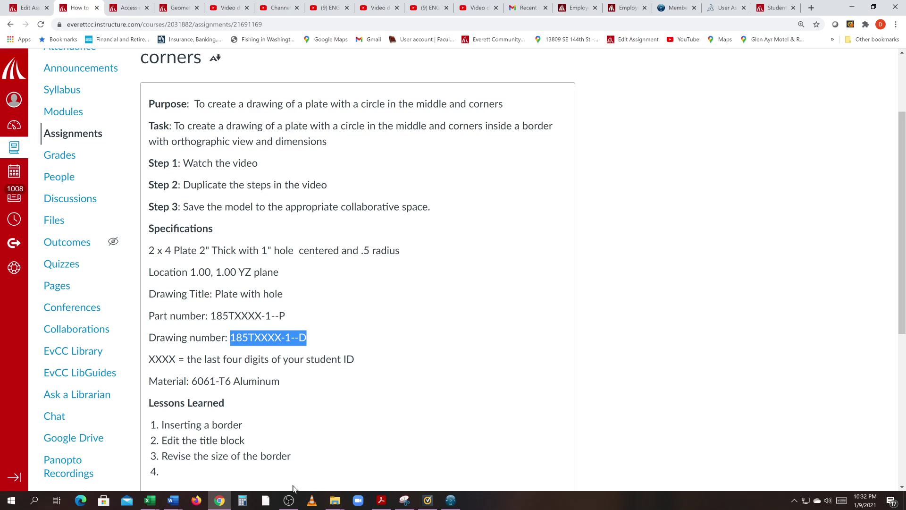
# - Set the drawing document's Title to 185TXXXX-1--D in its root Properties
pyautogui.click(450, 500)
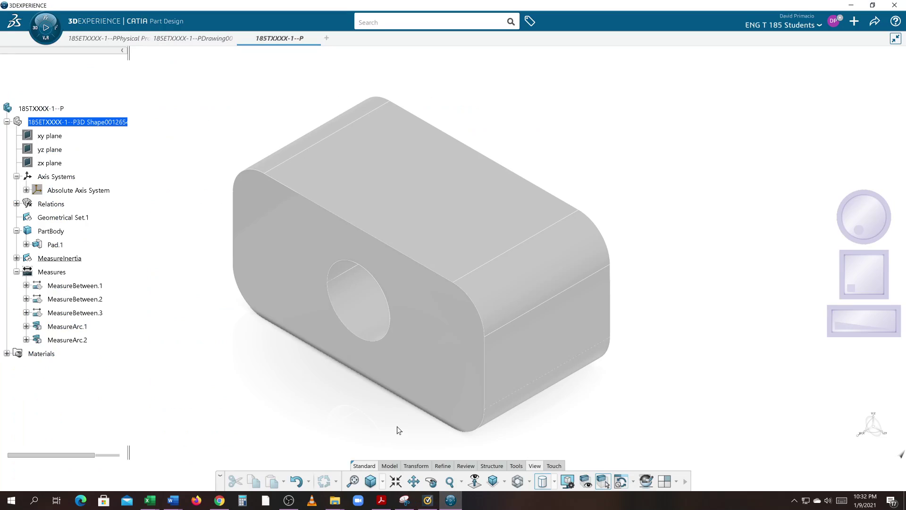
pyautogui.click(183, 38)
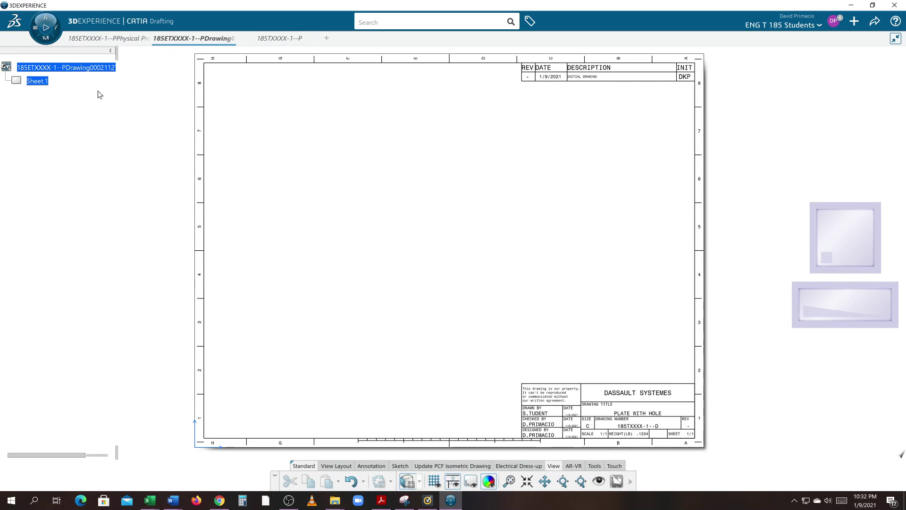
pyautogui.rightClick(78, 70)
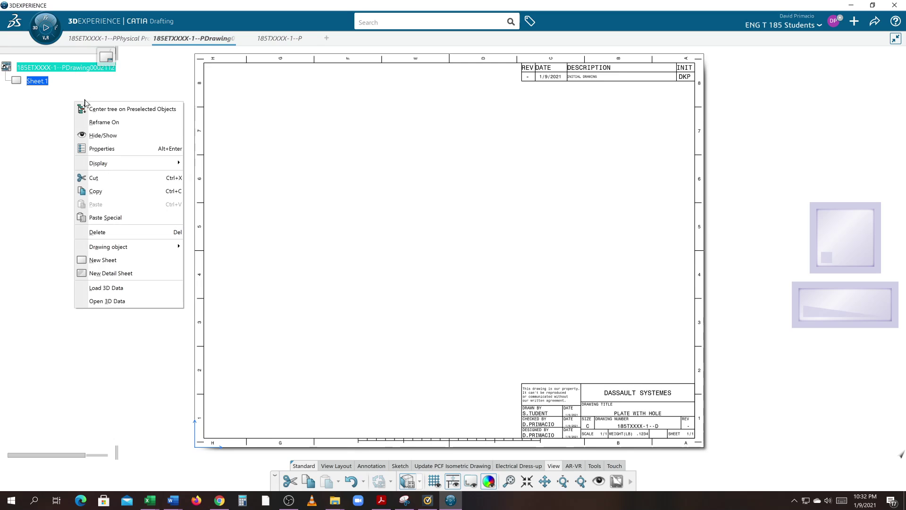
pyautogui.click(99, 148)
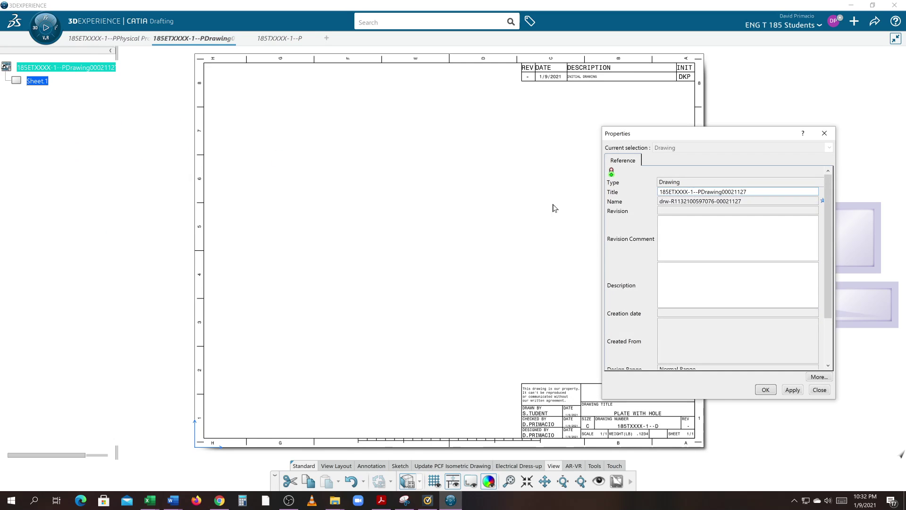
pyautogui.hotkey('ctrl', 'a')
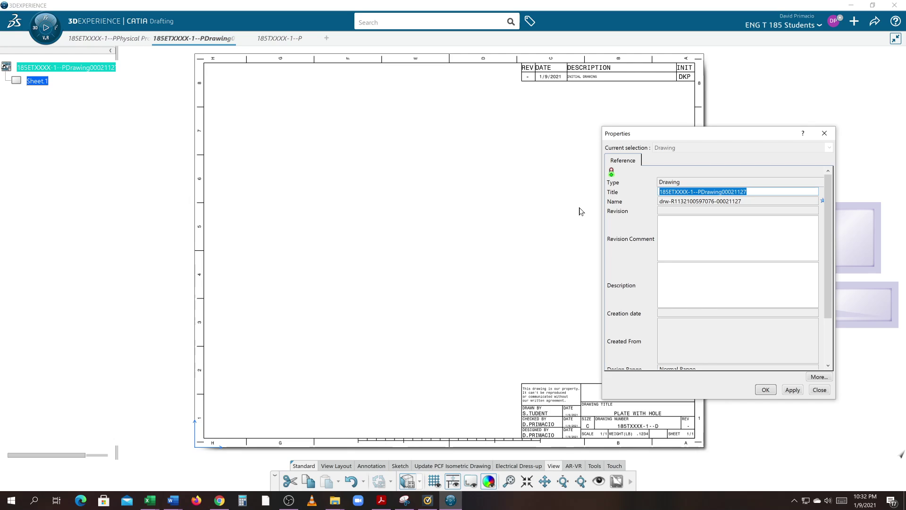
pyautogui.hotkey('ctrl', 'v')
pyautogui.press('Return')
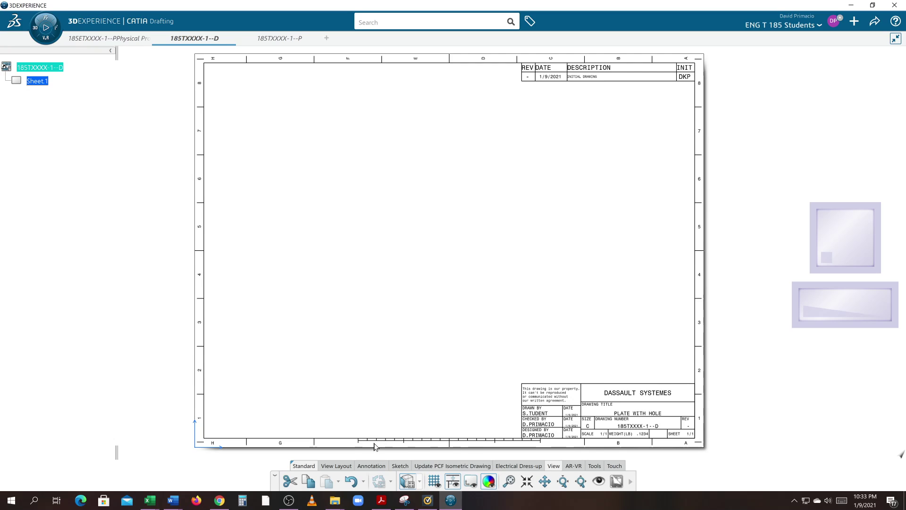
pyautogui.click(347, 467)
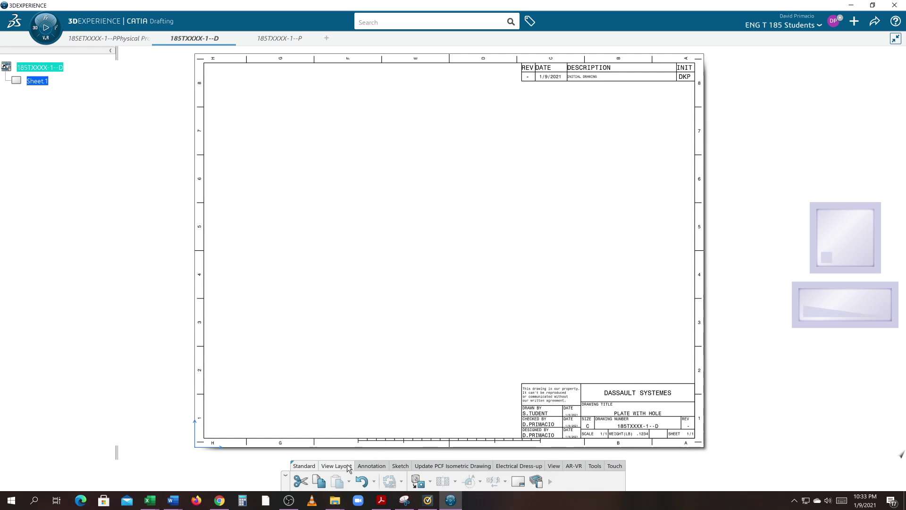
# - Create a Front View from the part and place it on the sheet's left side
pyautogui.click(430, 482)
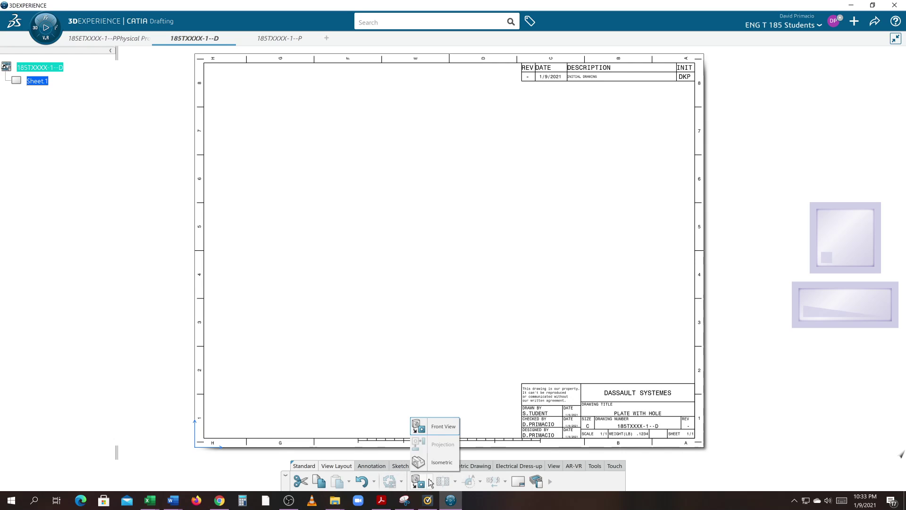
pyautogui.click(421, 427)
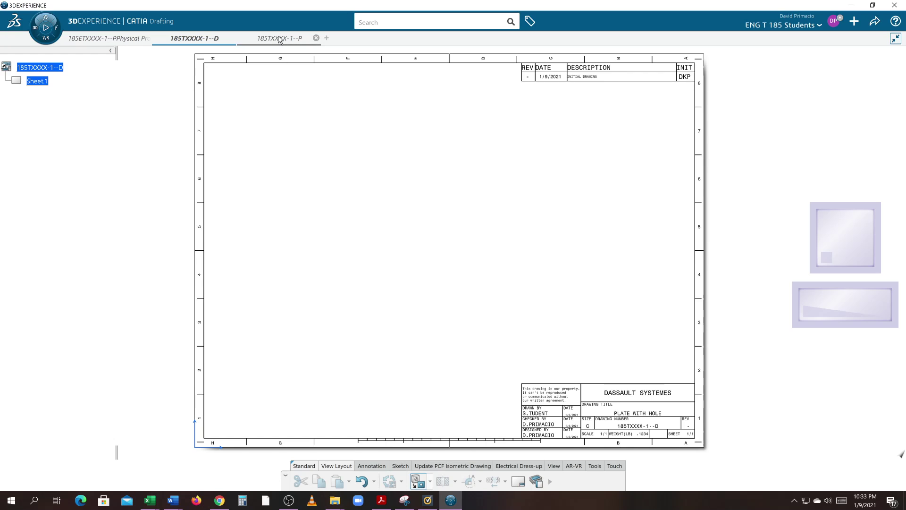
pyautogui.moveTo(279, 41)
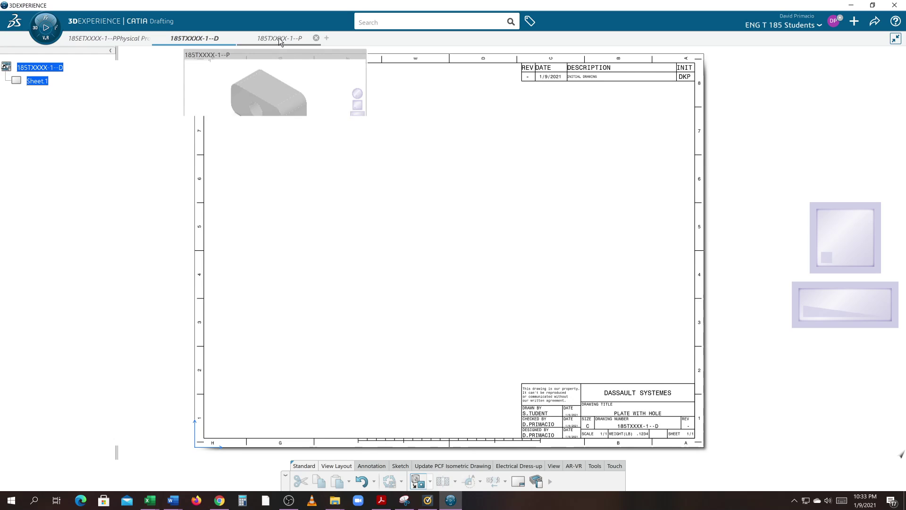
pyautogui.click(279, 42)
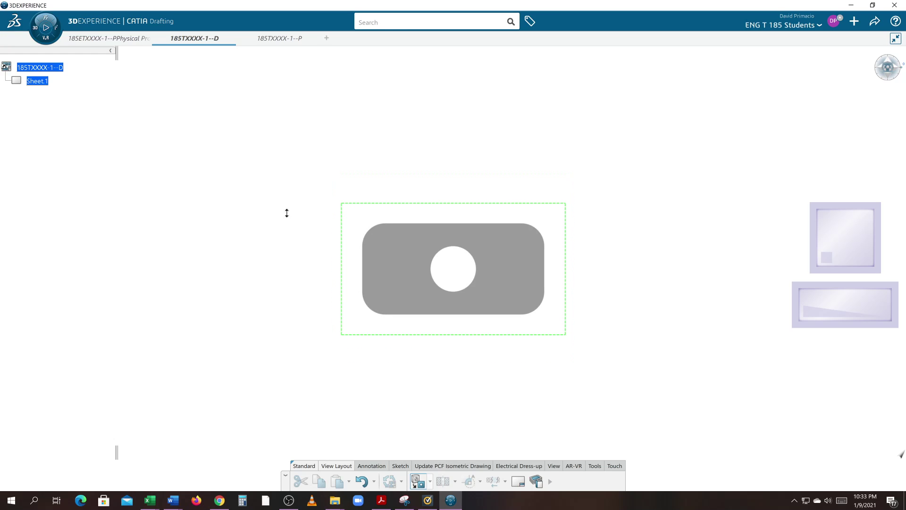
pyautogui.moveTo(286, 213); pyautogui.dragTo(291, 242, button='middle')
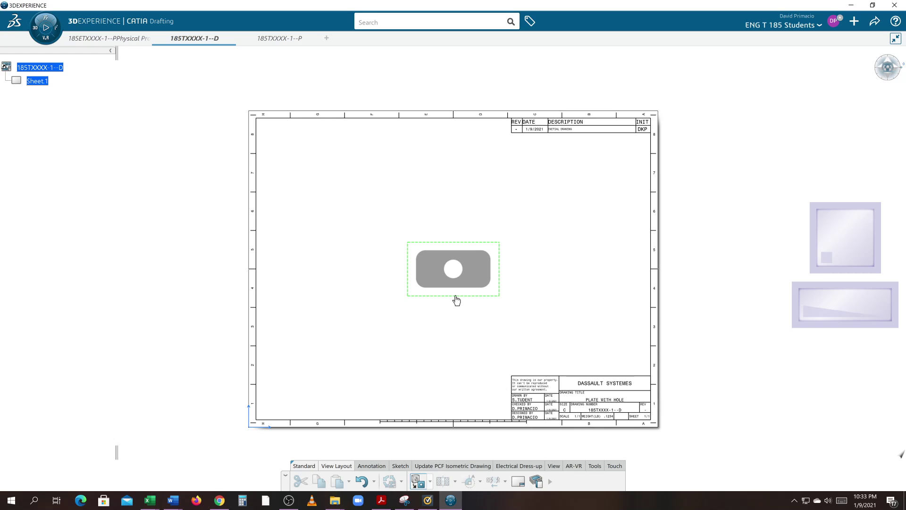
pyautogui.moveTo(455, 299); pyautogui.dragTo(338, 320)
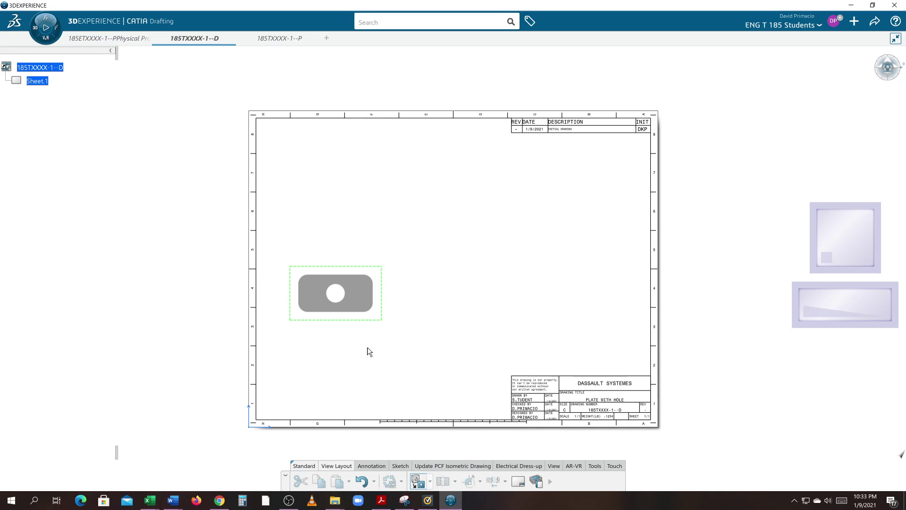
pyautogui.scroll(3, 367, 349)
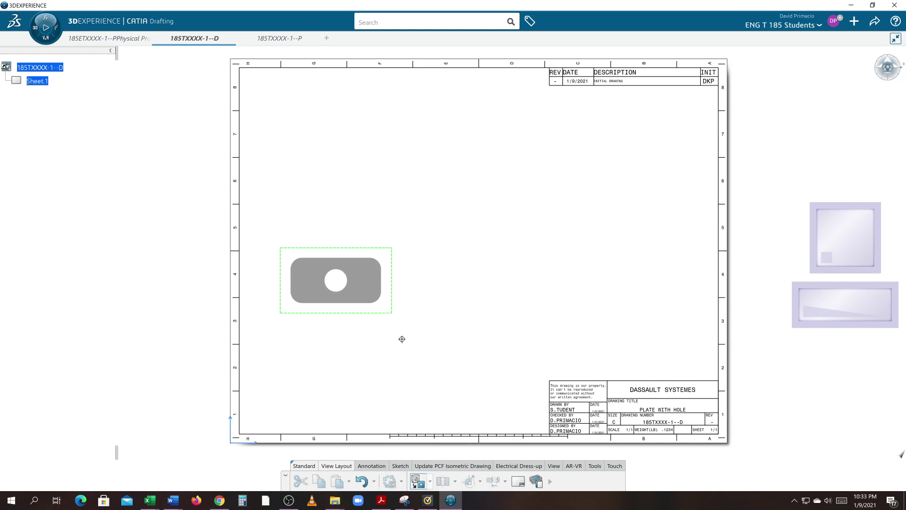
pyautogui.moveTo(402, 338); pyautogui.dragTo(405, 324, button='middle')
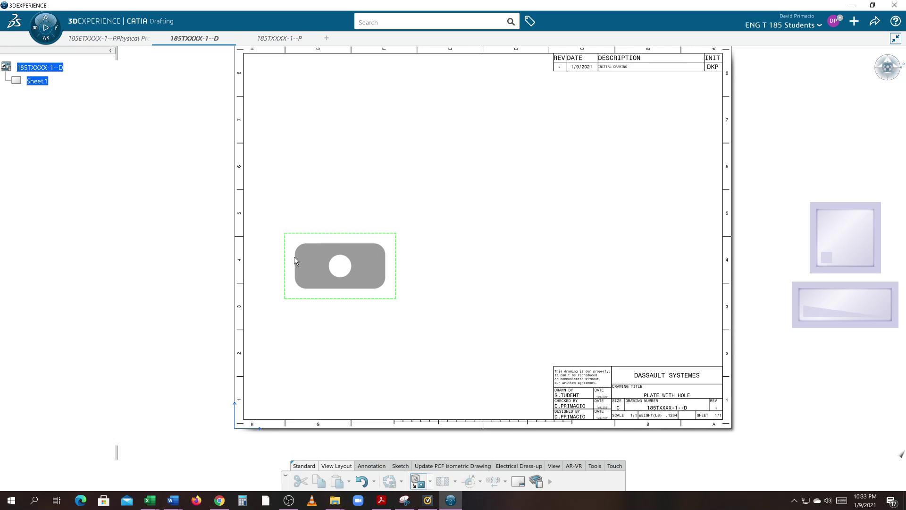
pyautogui.click(377, 290)
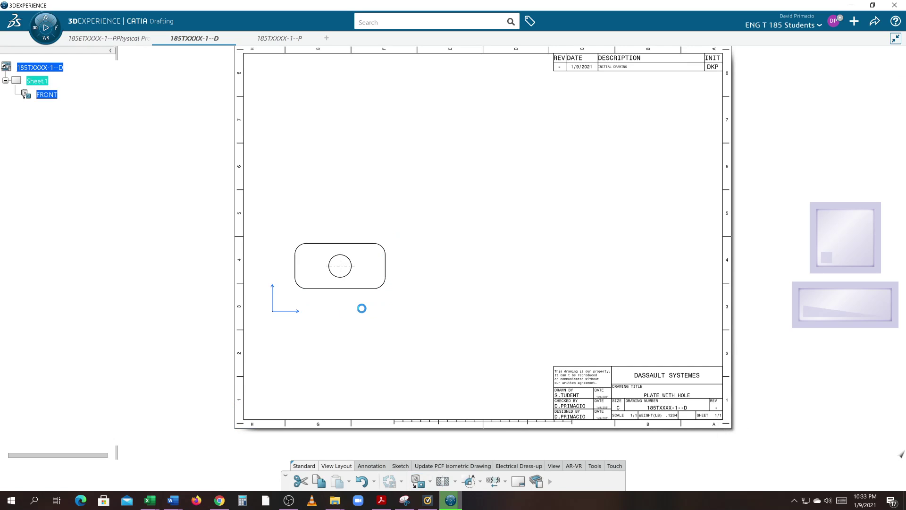
# - Pan and zoom the sheet to review the placed FRONT view and Sheet.1 in the tree
pyautogui.moveTo(369, 338); pyautogui.dragTo(395, 363, button='middle')
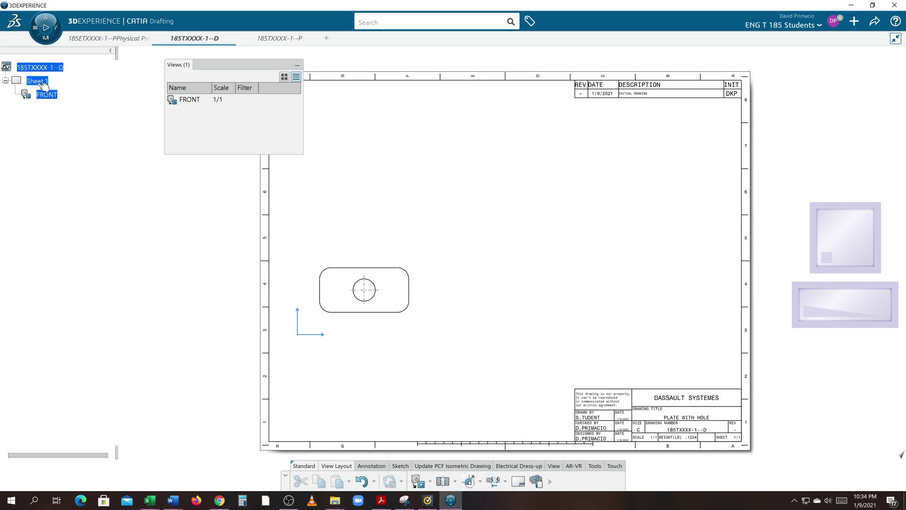
pyautogui.rightClick(46, 97)
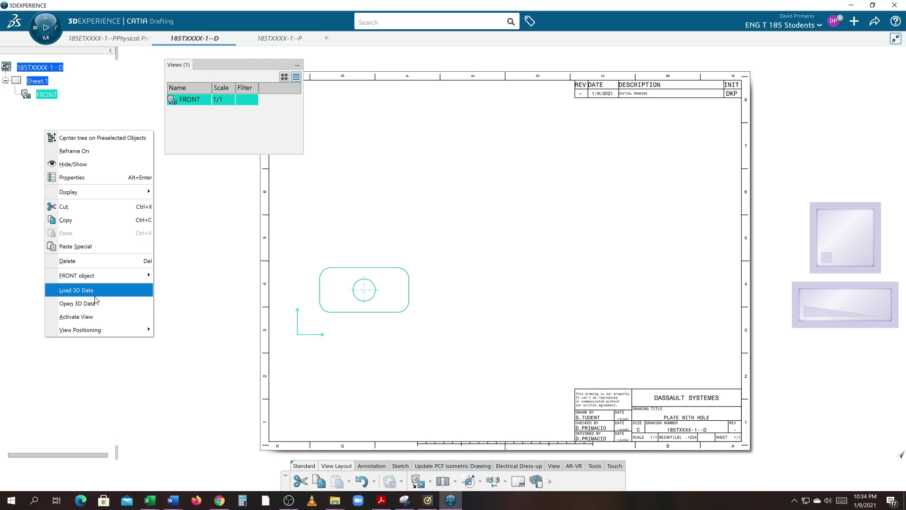
pyautogui.click(95, 107)
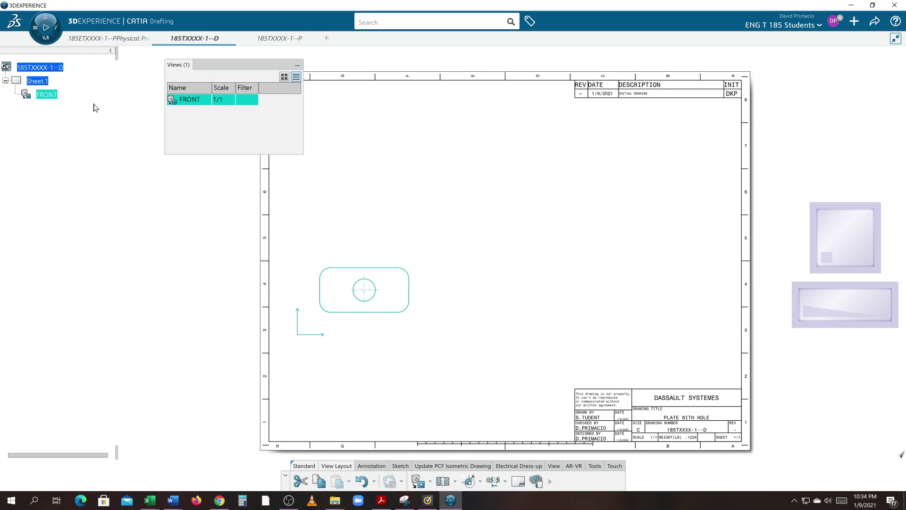
pyautogui.rightClick(50, 84)
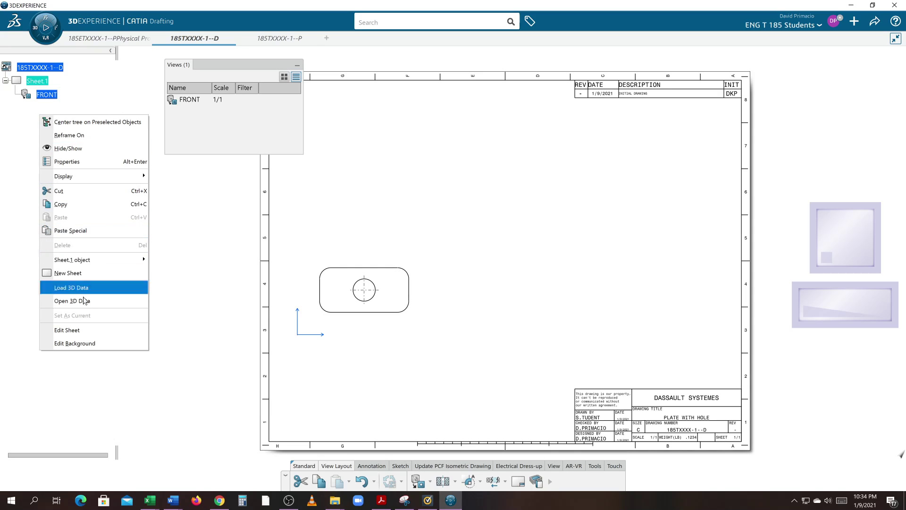
pyautogui.click(184, 305)
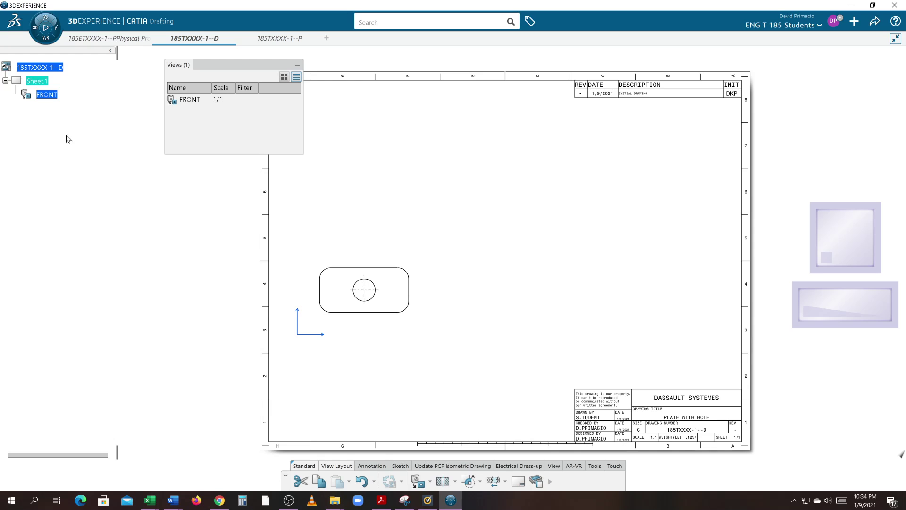
pyautogui.moveTo(221, 69); pyautogui.dragTo(176, 56)
pyautogui.moveTo(209, 351)
pyautogui.mouseDown(button='middle')
pyautogui.moveTo(244, 341)
pyautogui.moveTo(247, 357)
pyautogui.mouseUp(button='middle')
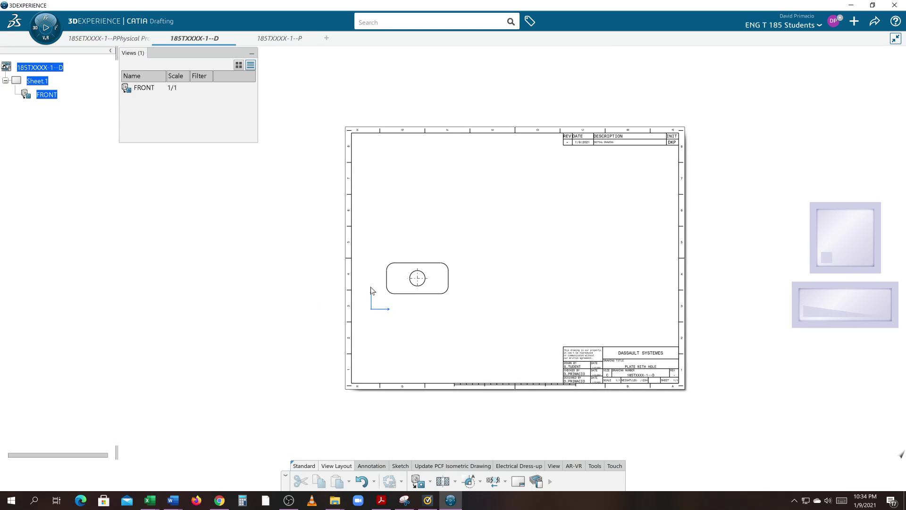
pyautogui.moveTo(373, 293)
pyautogui.mouseDown(button='middle')
pyautogui.moveTo(426, 321)
pyautogui.moveTo(415, 319)
pyautogui.moveTo(419, 307)
pyautogui.moveTo(398, 302)
pyautogui.moveTo(401, 311)
pyautogui.mouseUp(button='middle')
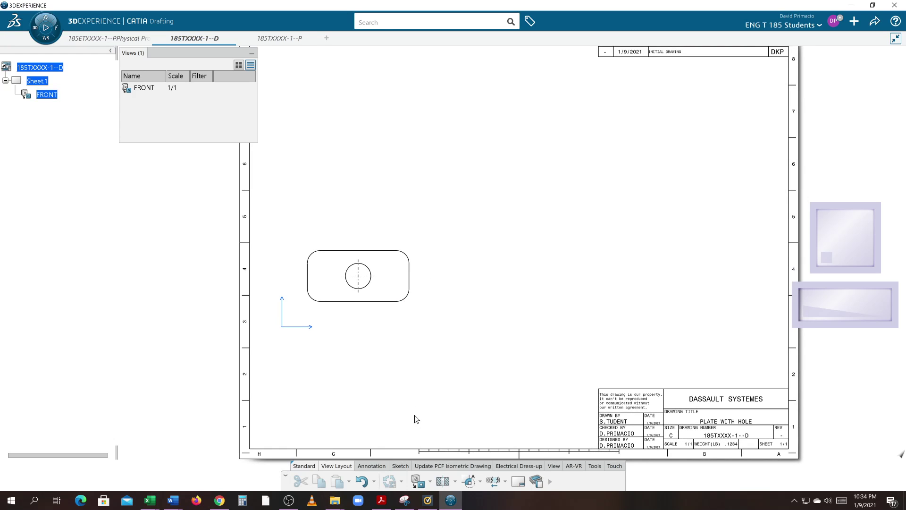
# - Project a RIGHT side view from the front view and place it to its right
pyautogui.click(430, 481)
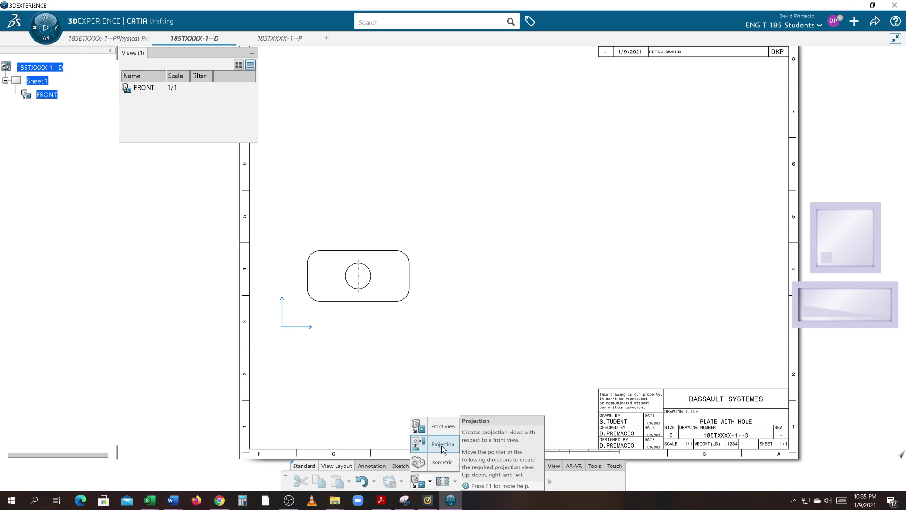
pyautogui.click(443, 446)
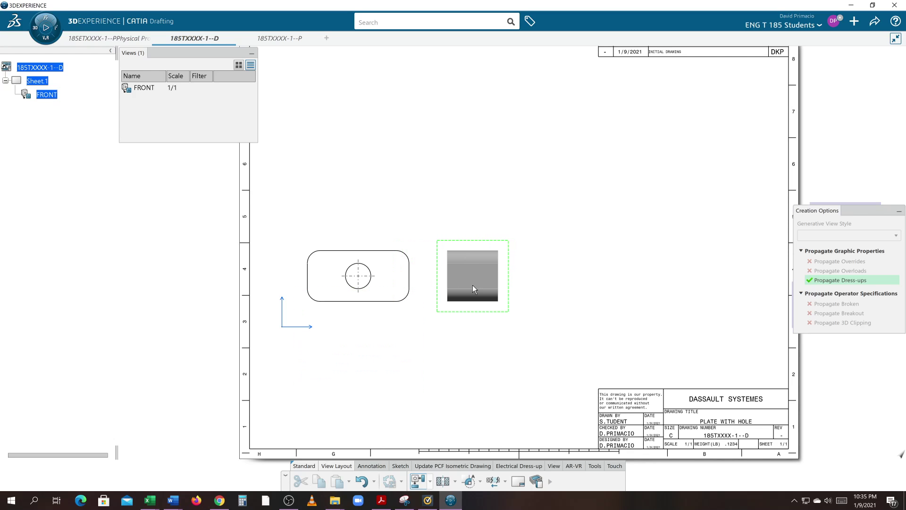
pyautogui.click(475, 288)
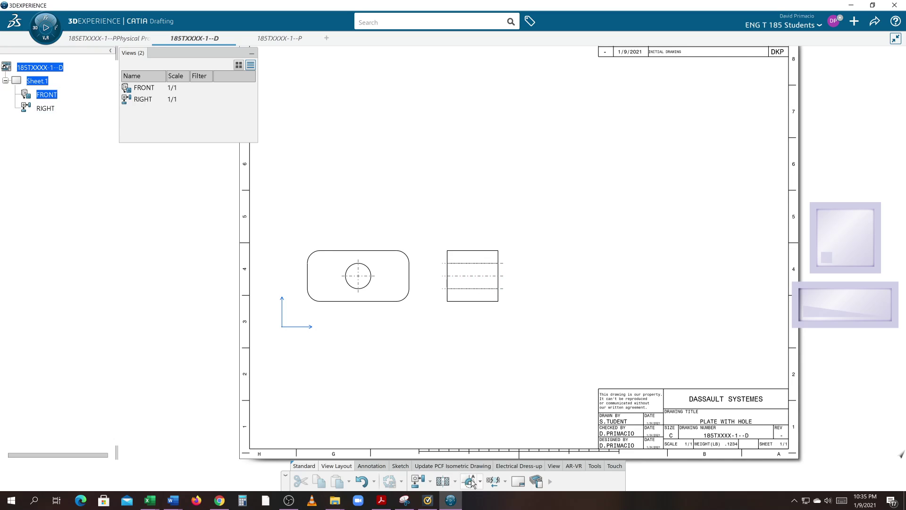
pyautogui.moveTo(461, 423)
pyautogui.mouseDown(button='middle')
pyautogui.moveTo(503, 435)
pyautogui.moveTo(504, 450)
pyautogui.mouseUp(button='middle')
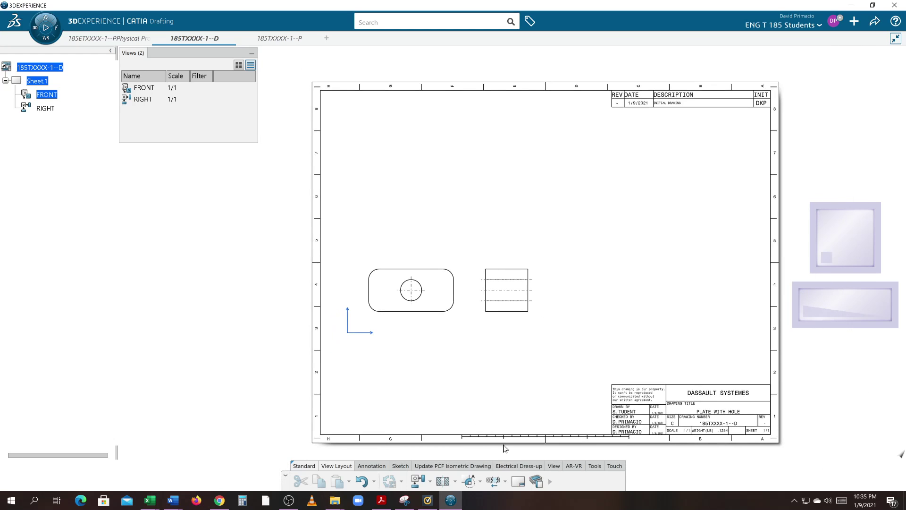
# - Project a 1/1 TOP view of the plate directly above the front view
pyautogui.click(419, 481)
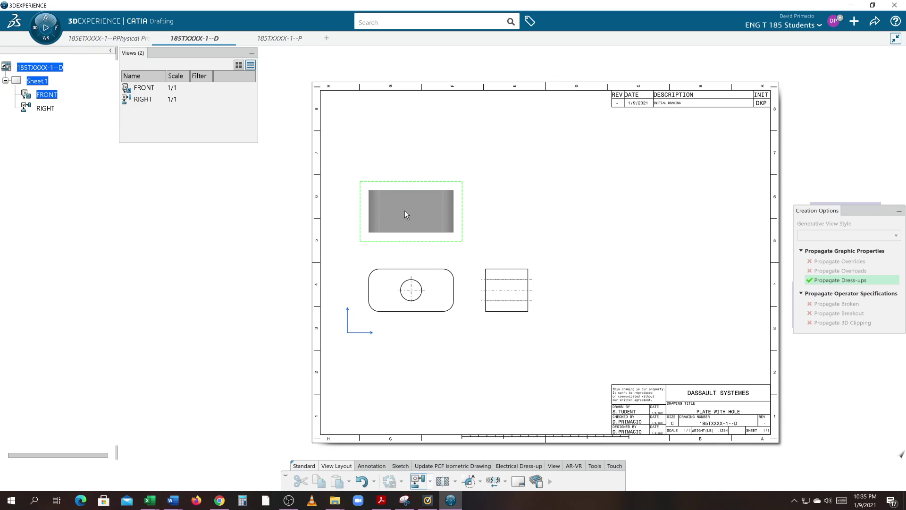
pyautogui.click(402, 210)
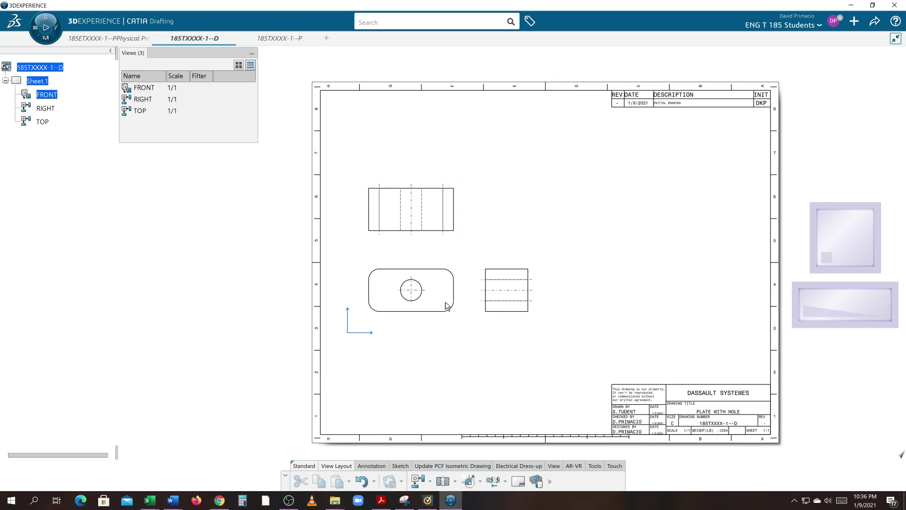
pyautogui.moveTo(460, 352)
pyautogui.mouseDown(button='middle')
pyautogui.moveTo(441, 366)
pyautogui.moveTo(439, 346)
pyautogui.moveTo(519, 339)
pyautogui.moveTo(525, 347)
pyautogui.mouseUp(button='middle')
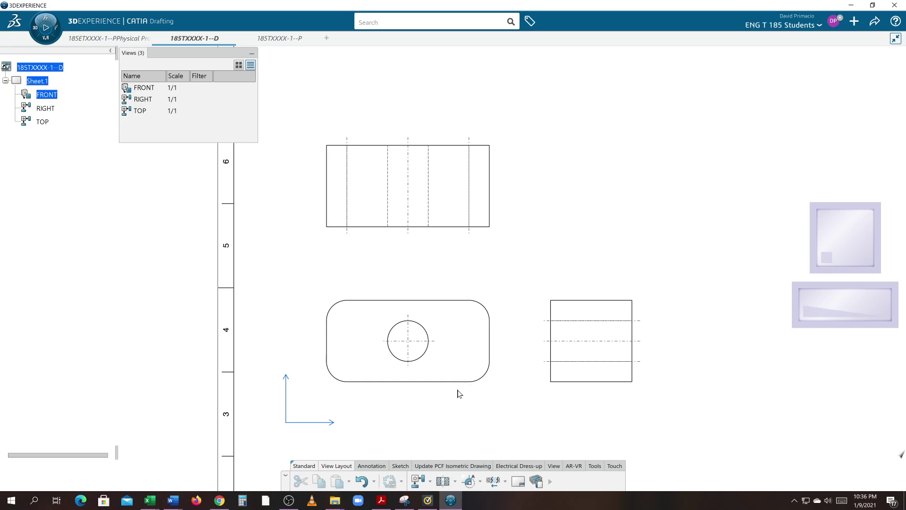
pyautogui.moveTo(459, 394)
pyautogui.mouseDown(button='middle')
pyautogui.moveTo(508, 355)
pyautogui.moveTo(501, 366)
pyautogui.moveTo(511, 374)
pyautogui.moveTo(493, 367)
pyautogui.moveTo(530, 363)
pyautogui.moveTo(472, 397)
pyautogui.mouseUp(button='middle')
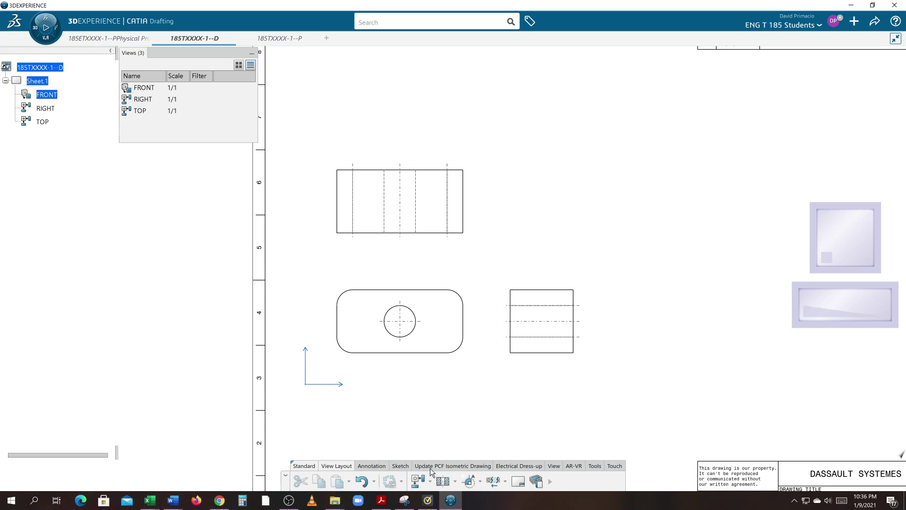
# - Create a 1/1 isometric view from the plate-with-hole part, placed upper right
pyautogui.click(430, 481)
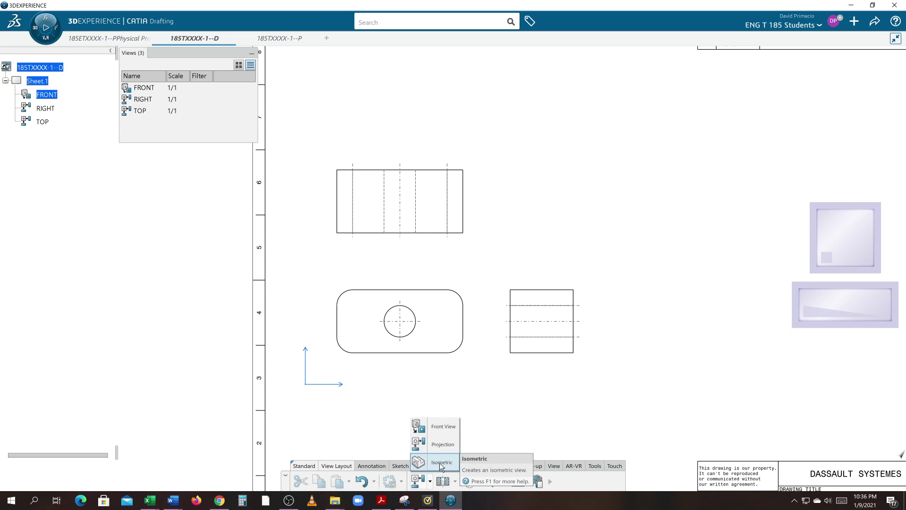
pyautogui.click(441, 463)
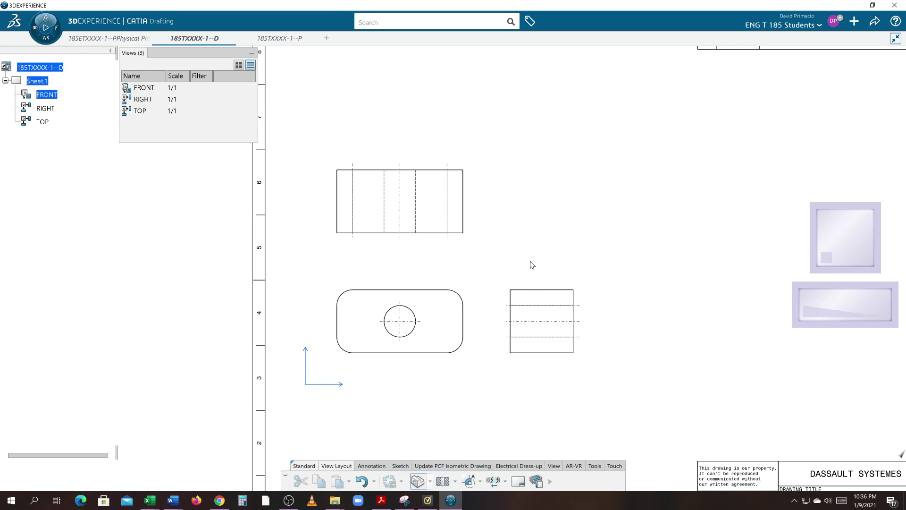
pyautogui.click(276, 39)
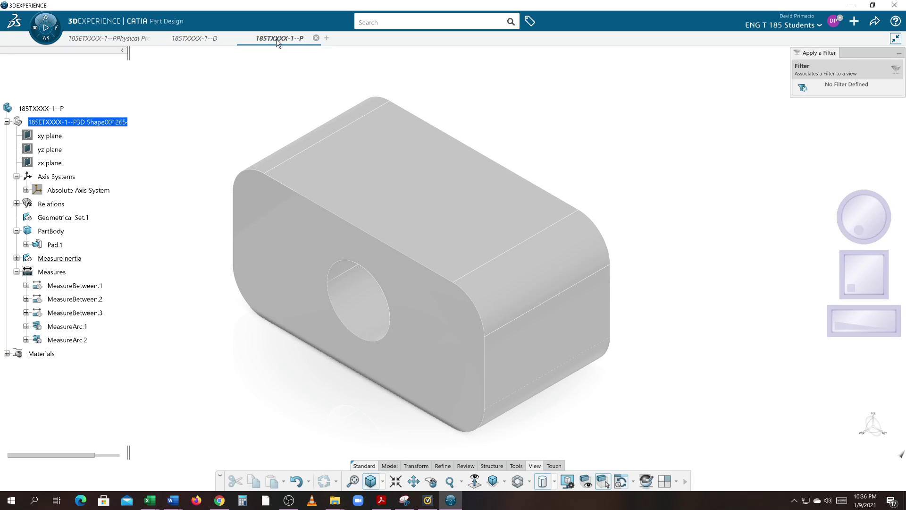
pyautogui.click(283, 220)
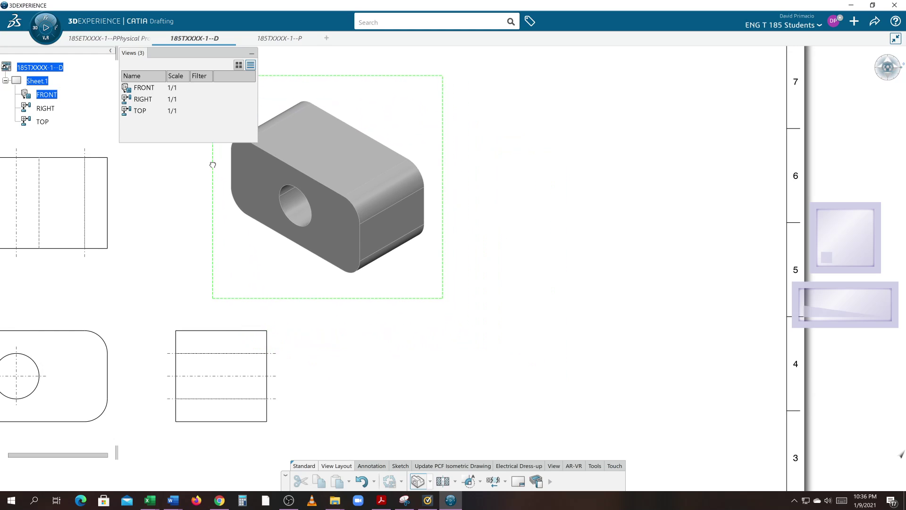
pyautogui.click(211, 162)
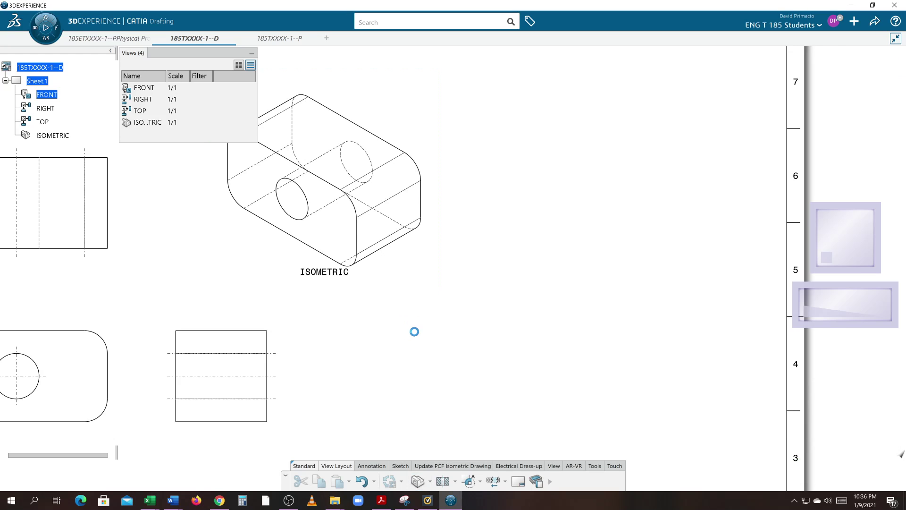
pyautogui.scroll(-3, 489, 309)
pyautogui.scroll(4, 501, 313)
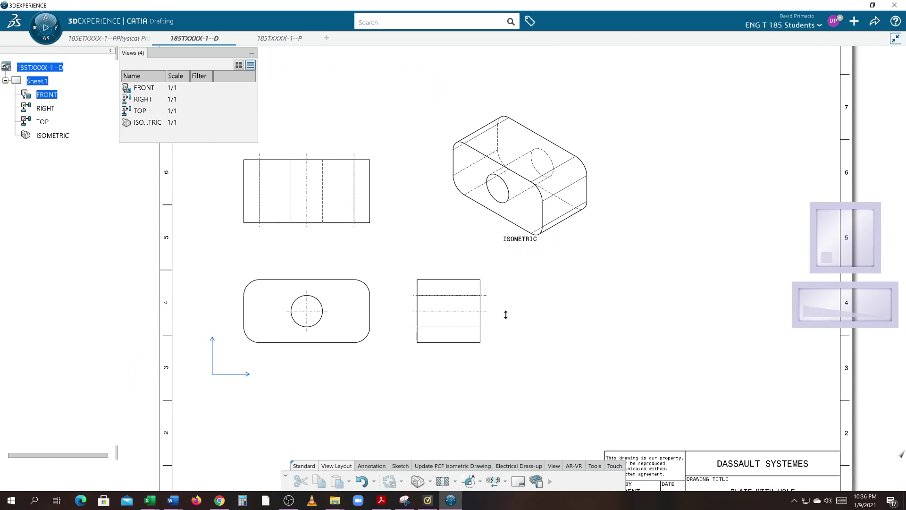
pyautogui.scroll(3, 465, 396)
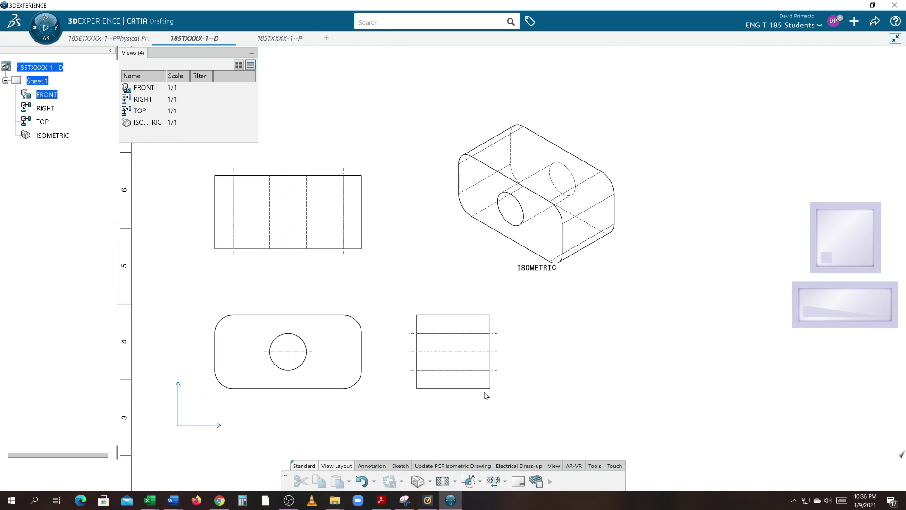
pyautogui.scroll(-2, 519, 306)
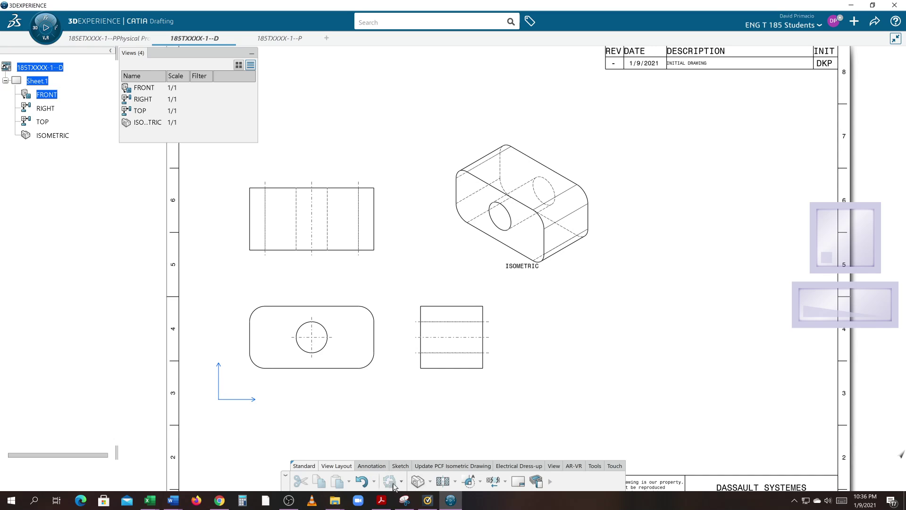
pyautogui.click(430, 481)
pyautogui.click(283, 40)
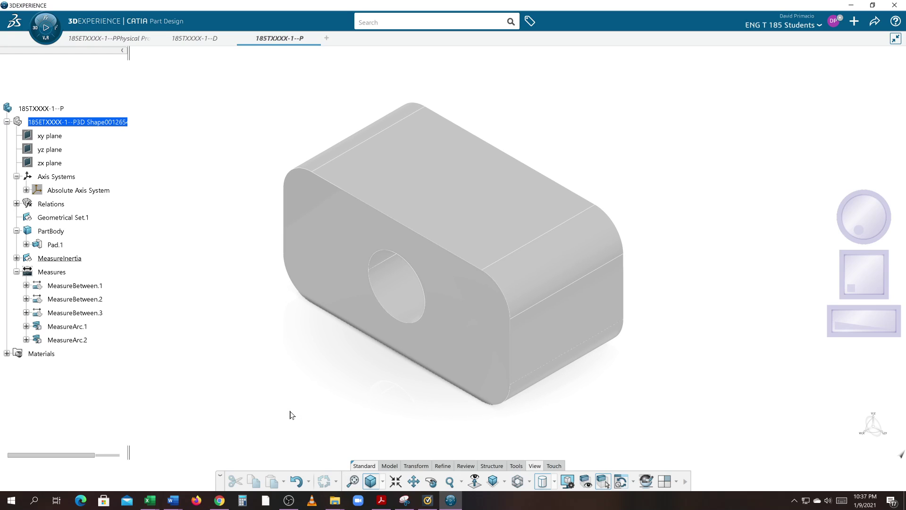
pyautogui.moveTo(627, 344); pyautogui.dragTo(451, 297, button='middle')
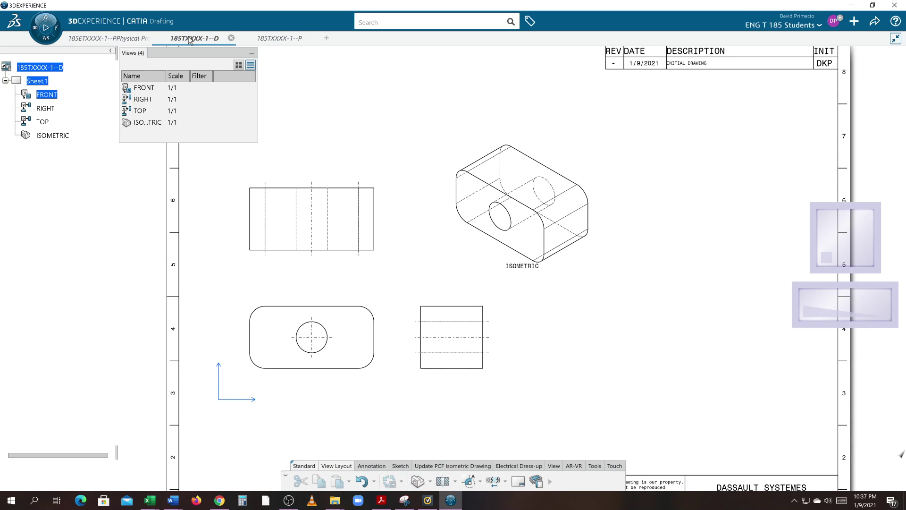
pyautogui.moveTo(264, 40)
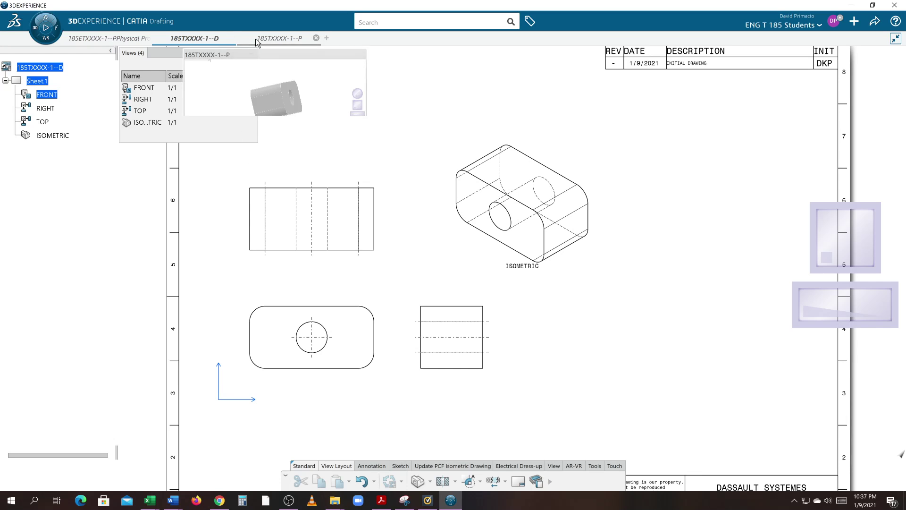
pyautogui.click(257, 96)
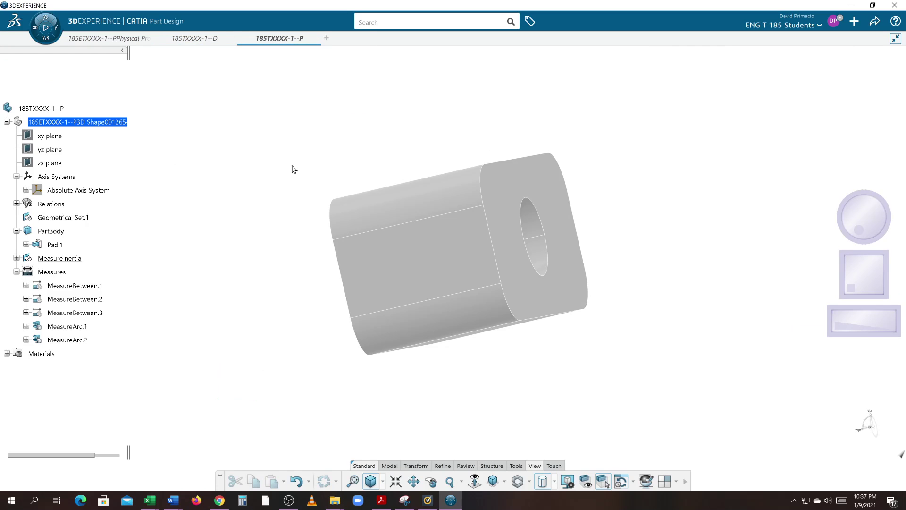
pyautogui.click(378, 255)
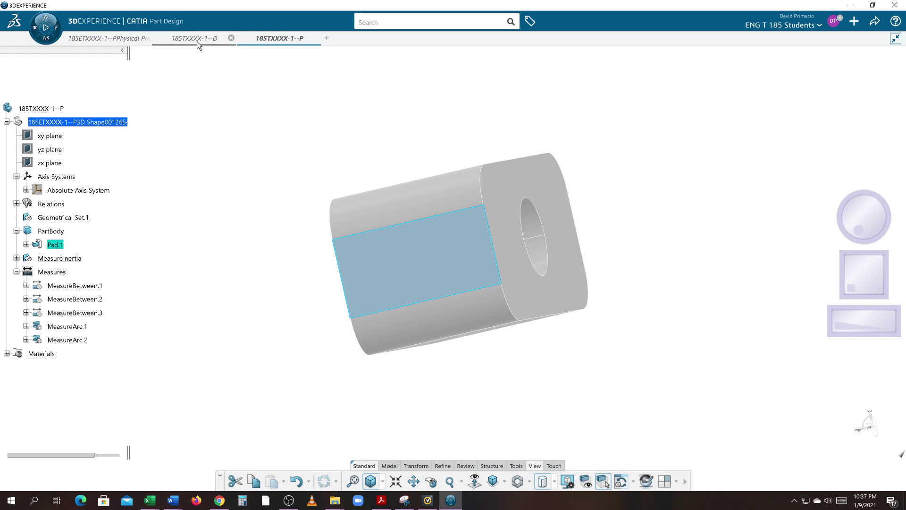
pyautogui.moveTo(196, 40)
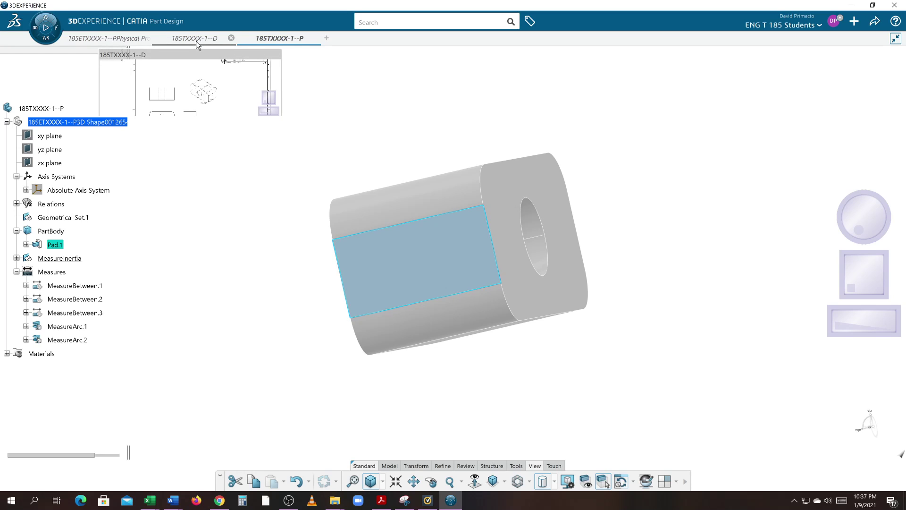
pyautogui.click(201, 74)
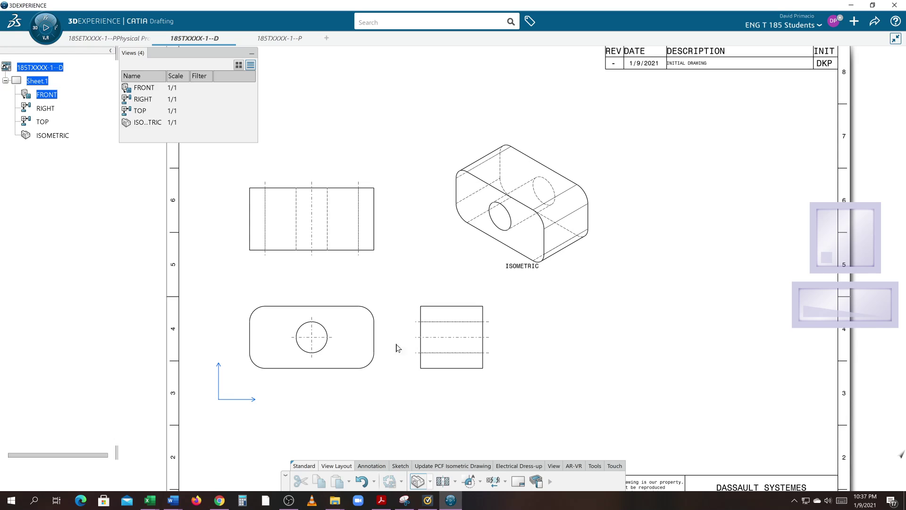
pyautogui.click(278, 42)
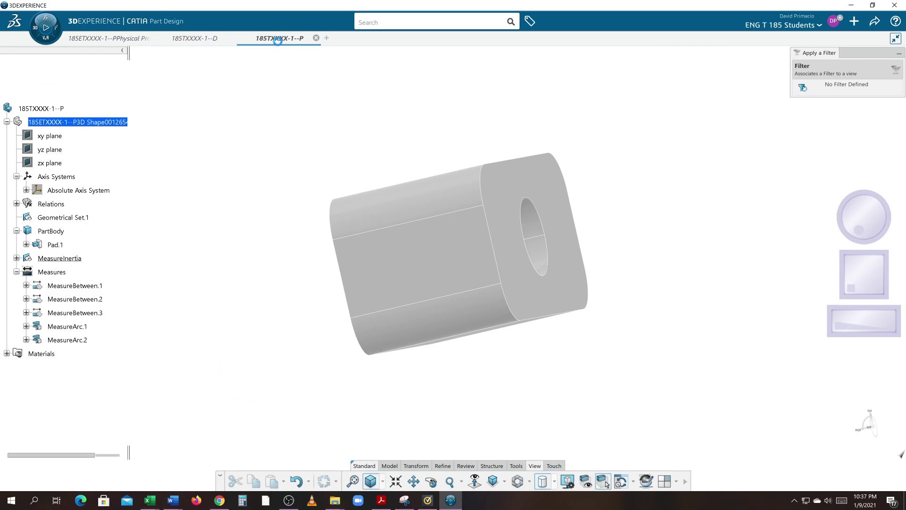
pyautogui.click(397, 253)
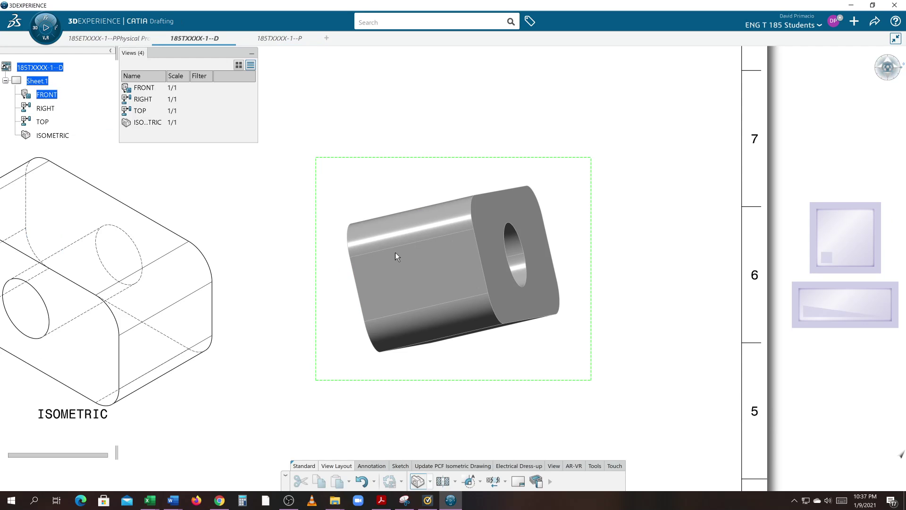
pyautogui.click(285, 292)
pyautogui.moveTo(285, 289); pyautogui.dragTo(324, 255, button='middle')
pyautogui.scroll(-5, 325, 259)
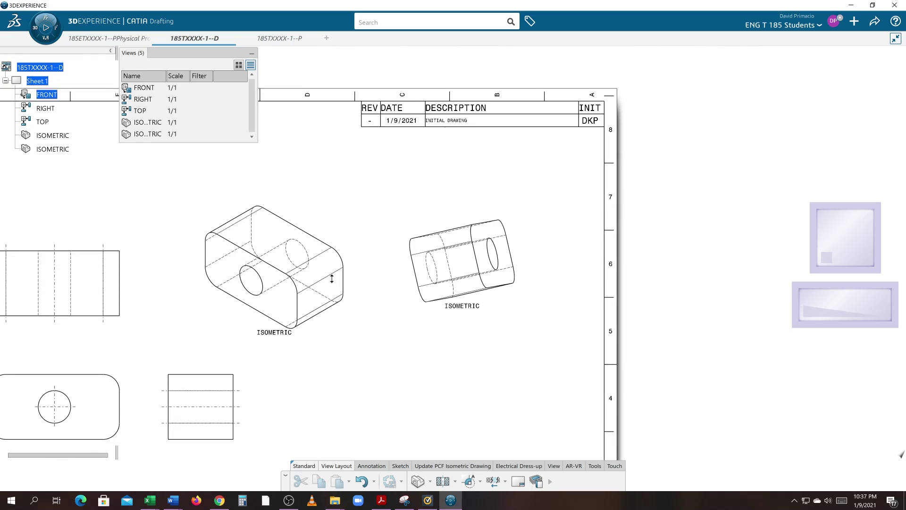
pyautogui.moveTo(396, 300)
pyautogui.mouseDown(button='middle')
pyautogui.moveTo(397, 313)
pyautogui.moveTo(451, 275)
pyautogui.moveTo(421, 281)
pyautogui.moveTo(437, 297)
pyautogui.moveTo(441, 283)
pyautogui.moveTo(461, 293)
pyautogui.moveTo(477, 281)
pyautogui.mouseUp(button='middle')
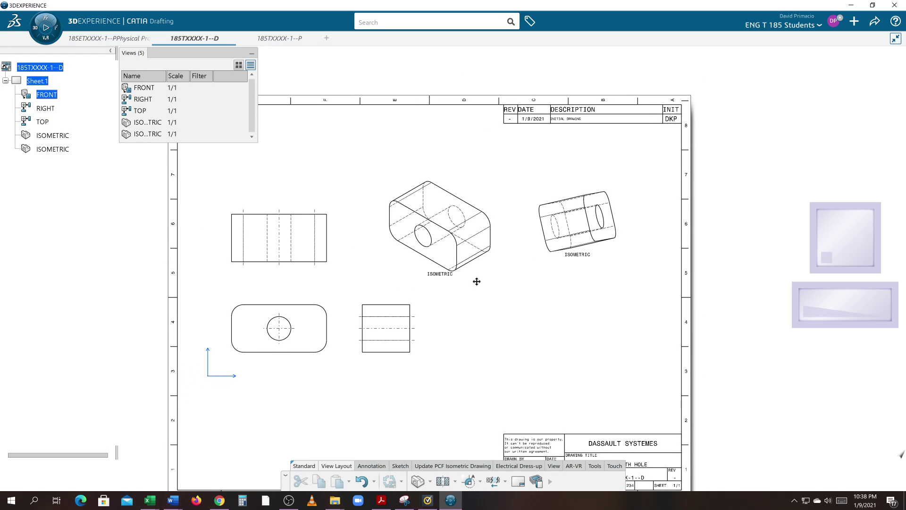
pyautogui.click(60, 150)
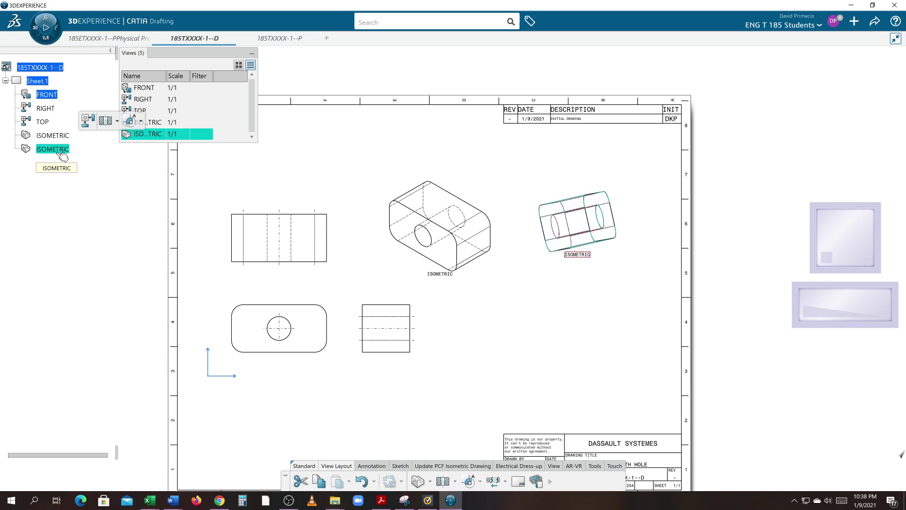
pyautogui.rightClick(55, 151)
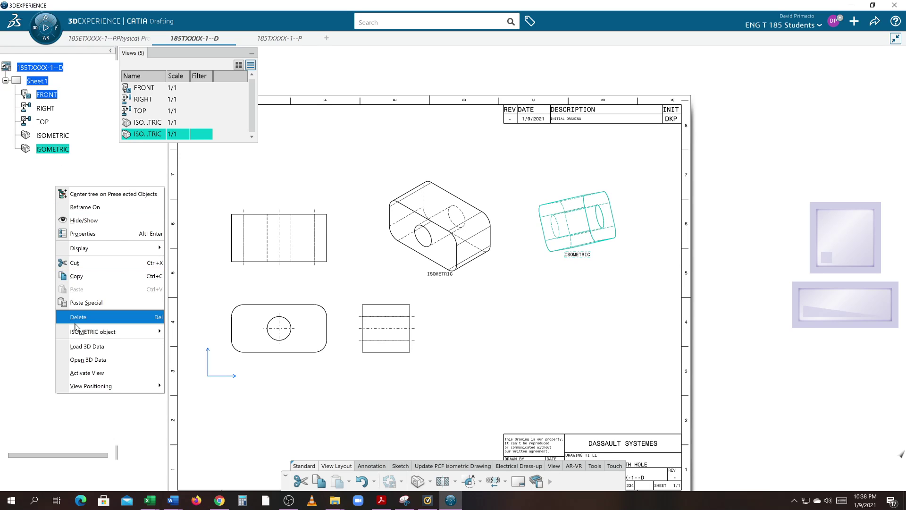
pyautogui.click(78, 317)
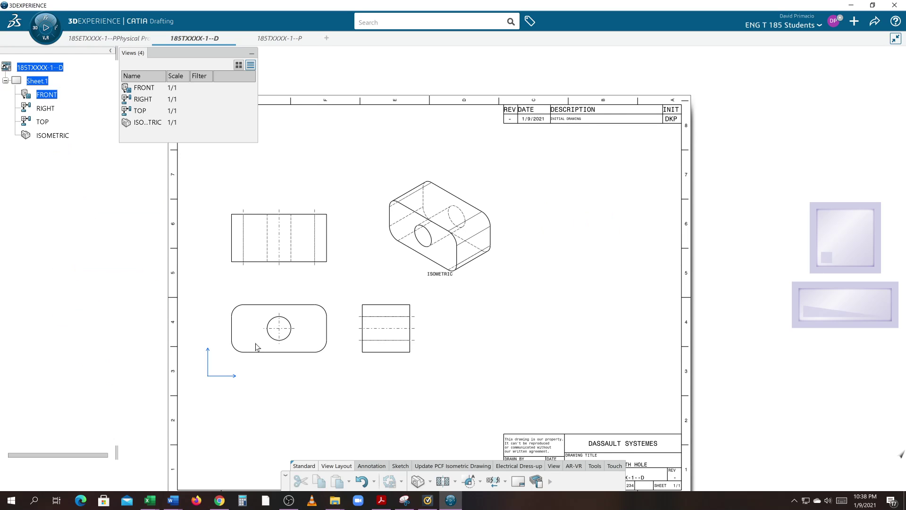
pyautogui.moveTo(255, 347)
pyautogui.mouseDown(button='middle')
pyautogui.moveTo(319, 261)
pyautogui.moveTo(359, 262)
pyautogui.moveTo(359, 314)
pyautogui.mouseUp(button='middle')
pyautogui.scroll(1, 352, 352)
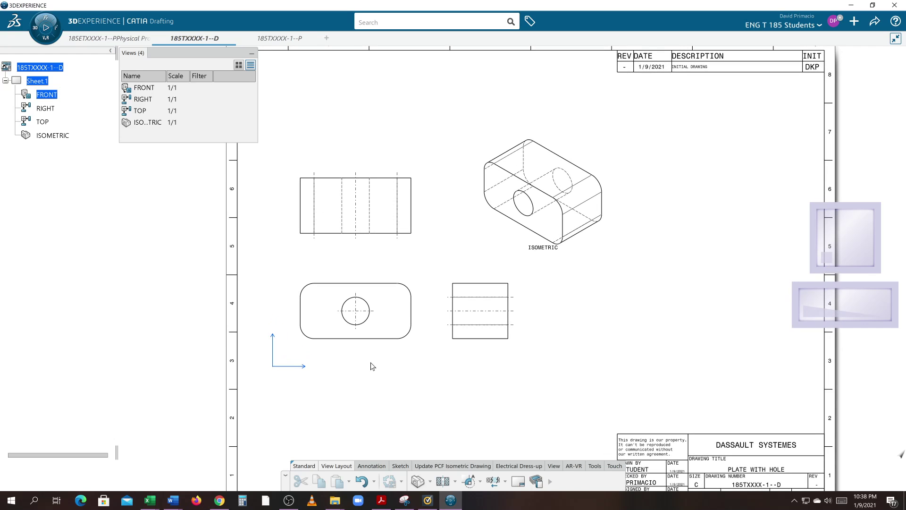